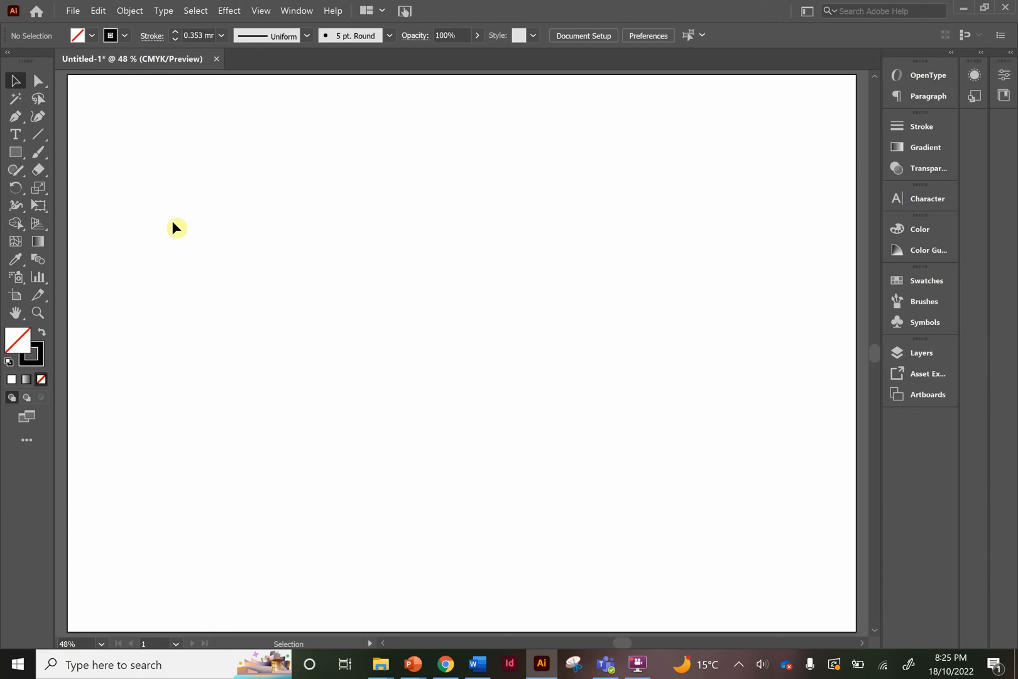
Place IMG-4292.jpg, embedded rather than linked, as a small reference image on the pasteboard beside the artboard's upper-left corner.
scroll(173, 221, "left", 5)
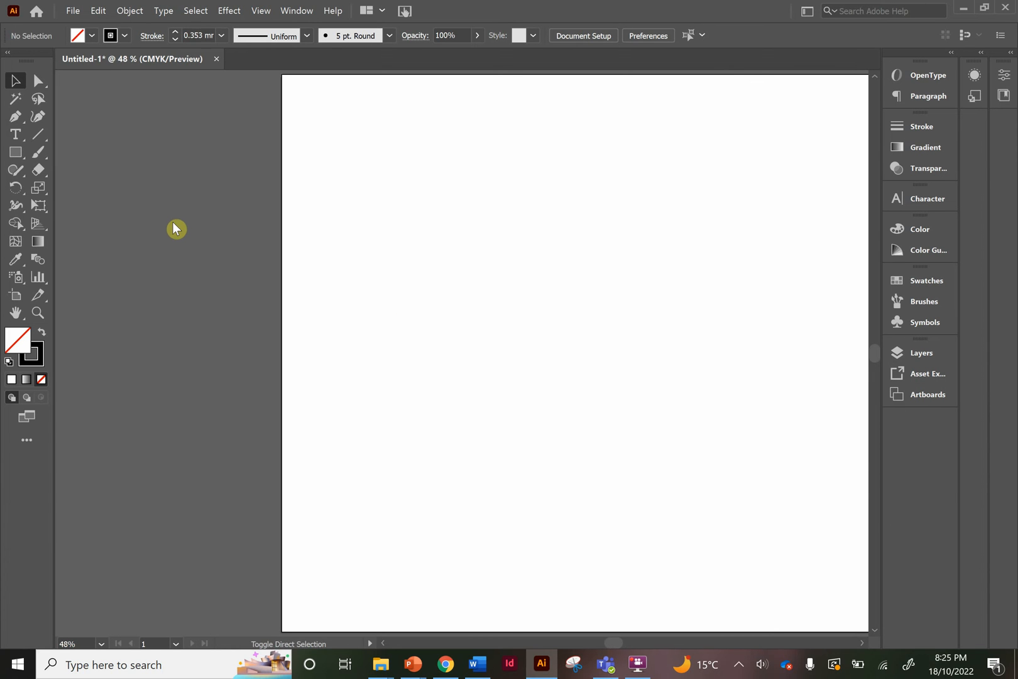
key("shift+ctrl+p")
left_click(277, 246)
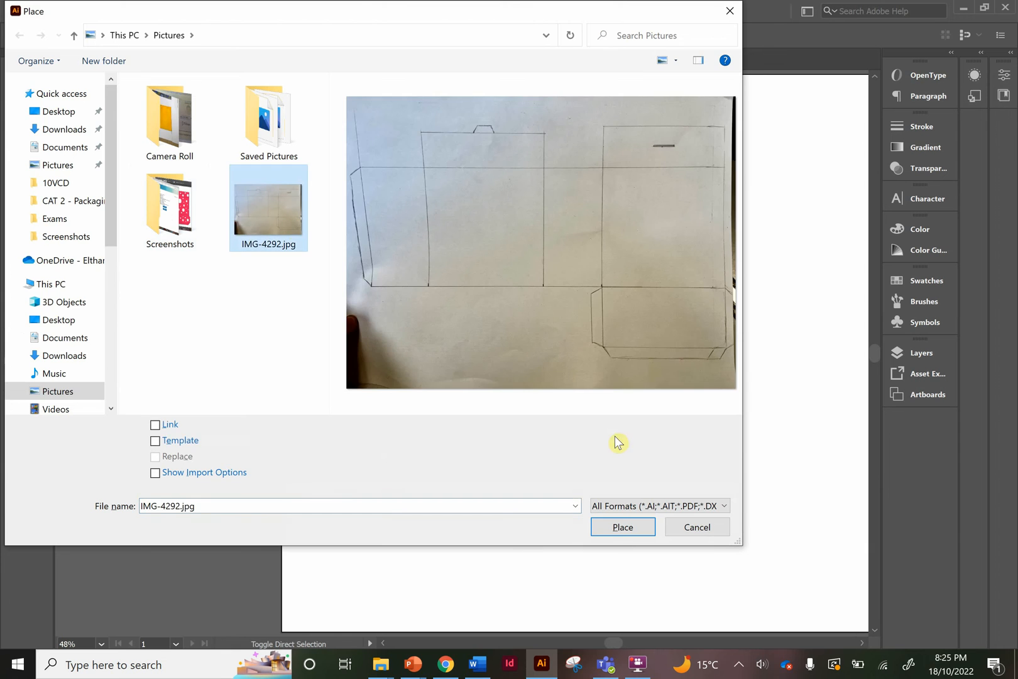
left_click(617, 528)
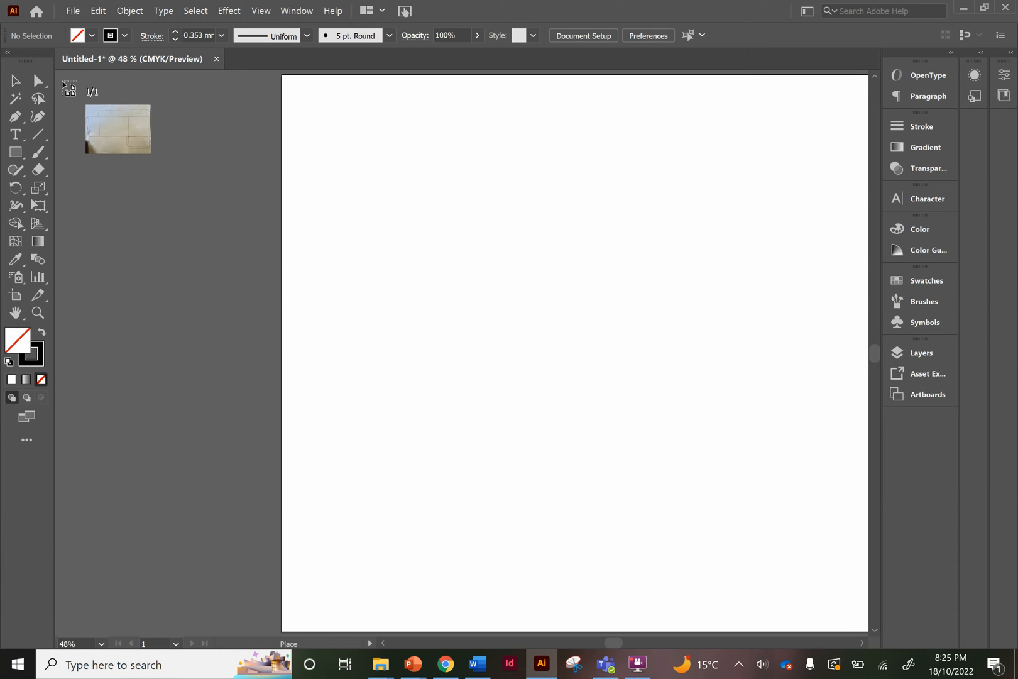
left_click_drag(61, 80, 282, 236)
left_click(404, 262)
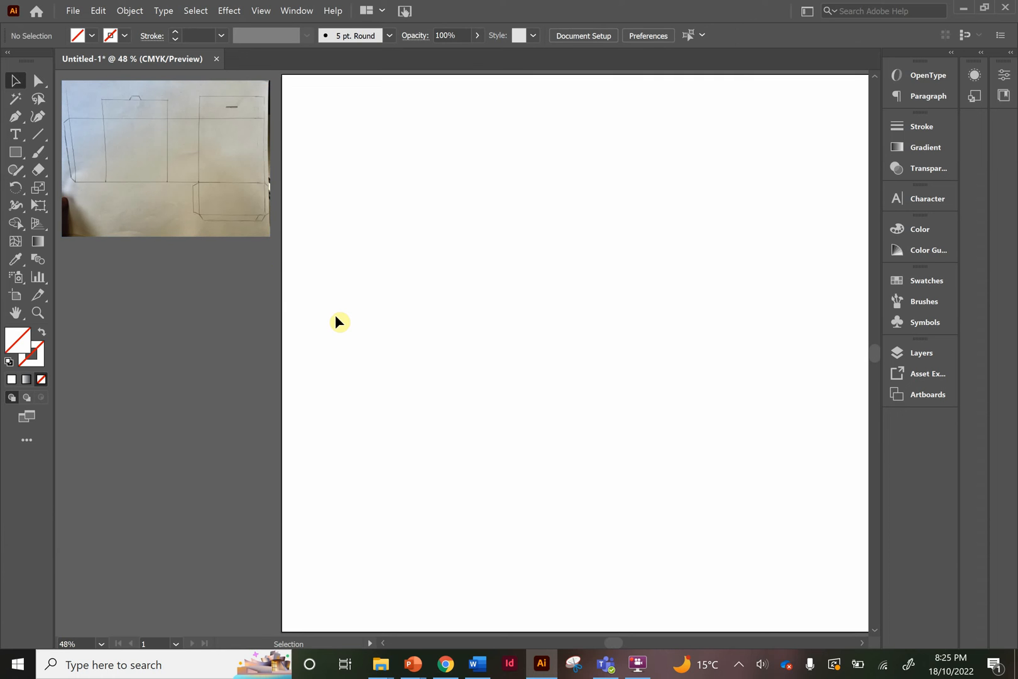
key("ctrl+0")
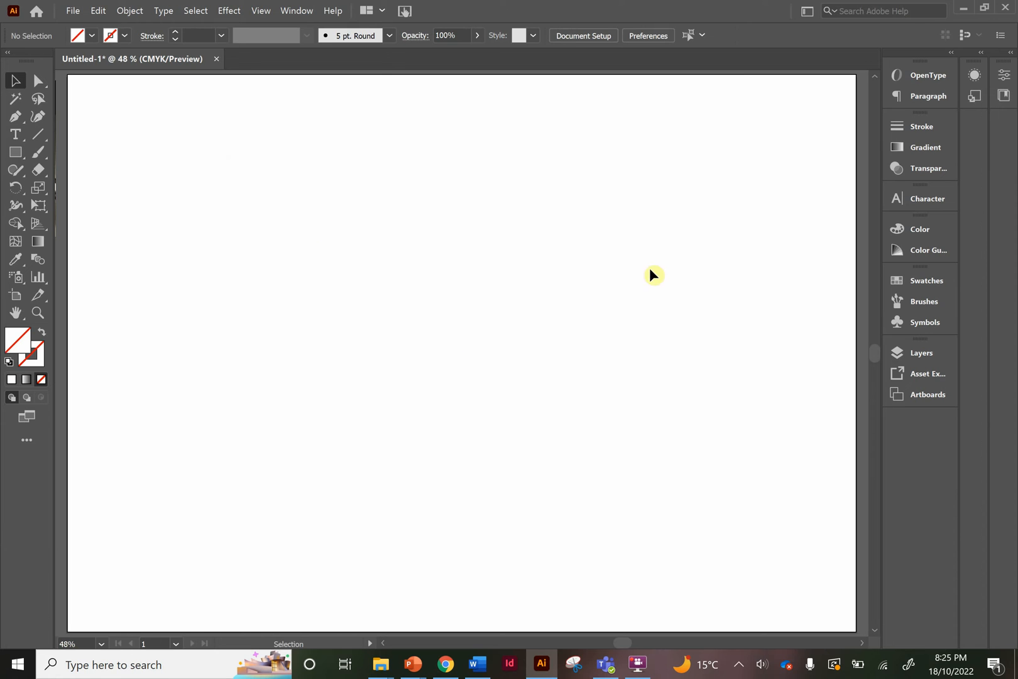
Open the Units preferences to check the general, stroke and type measurement units.
left_click(107, 12)
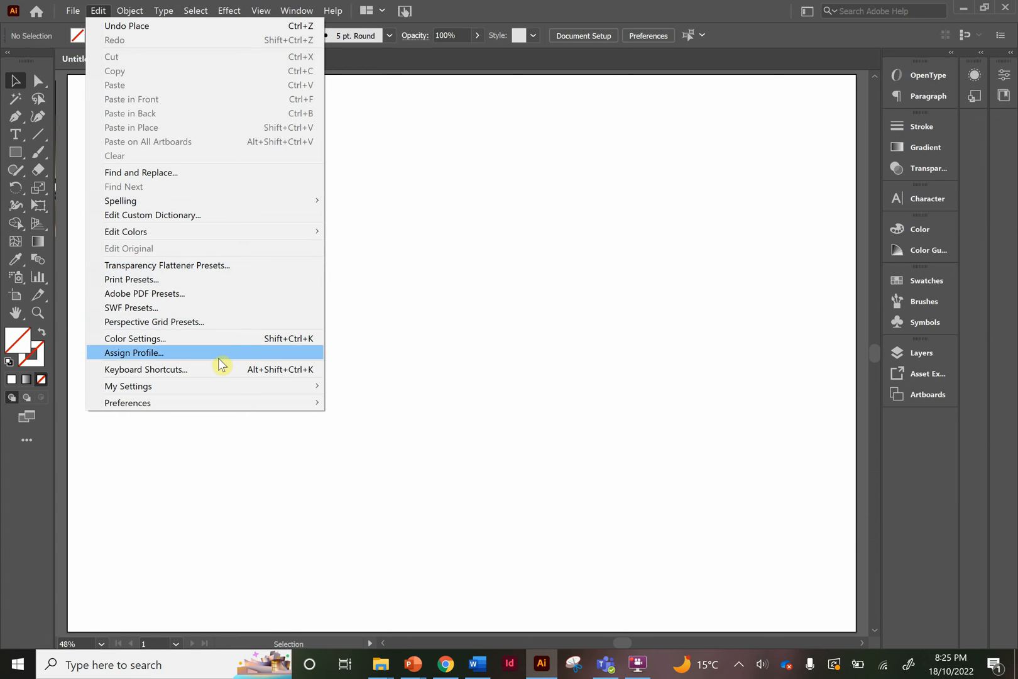
mouse_move(212, 398)
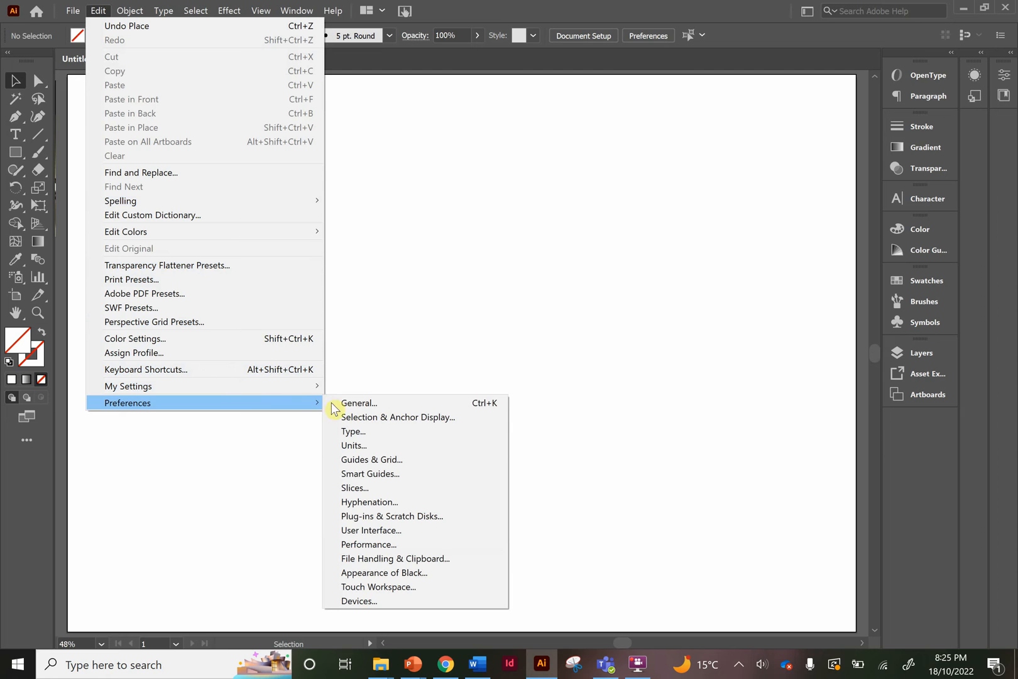
left_click(391, 446)
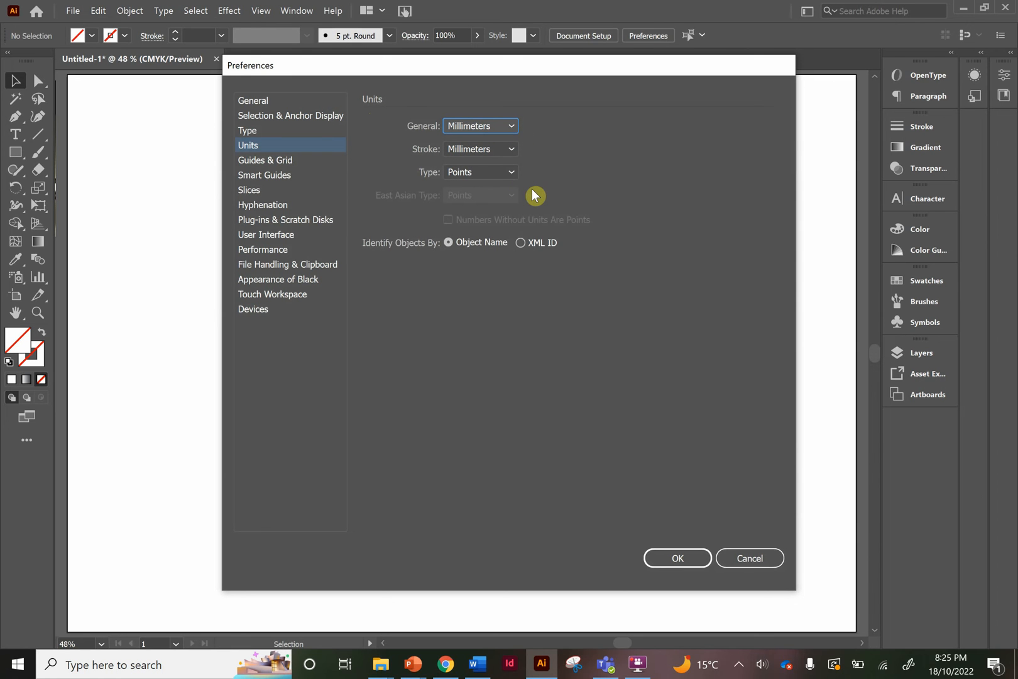
Check the grid's color, style, gridline spacing and subdivisions in the Guides & Grid preferences, and accept the settings.
left_click(281, 161)
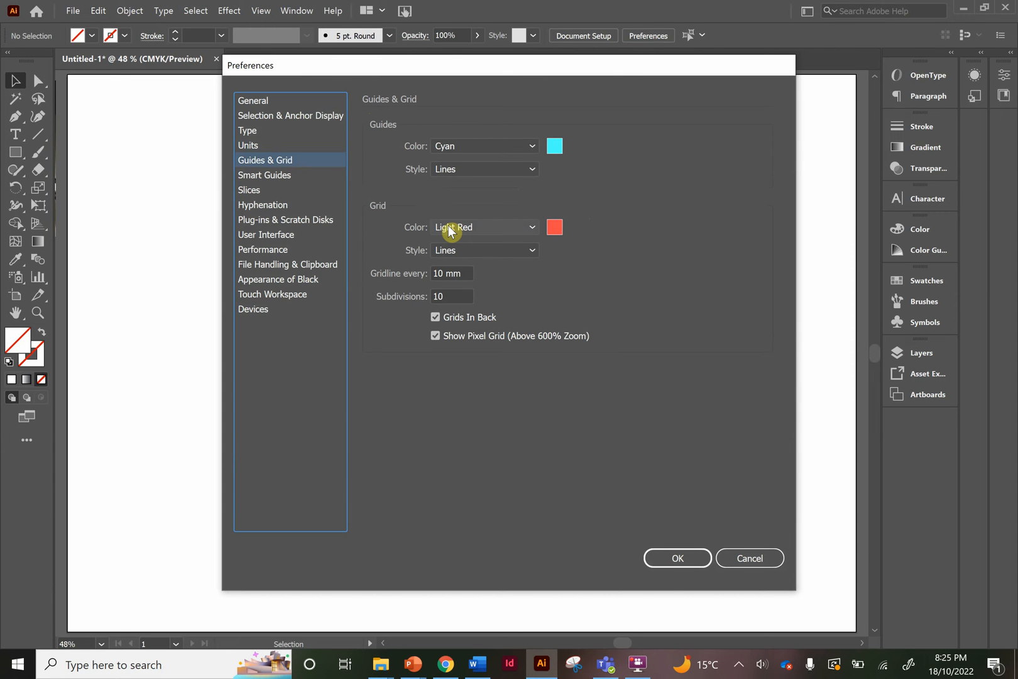
left_click(503, 229)
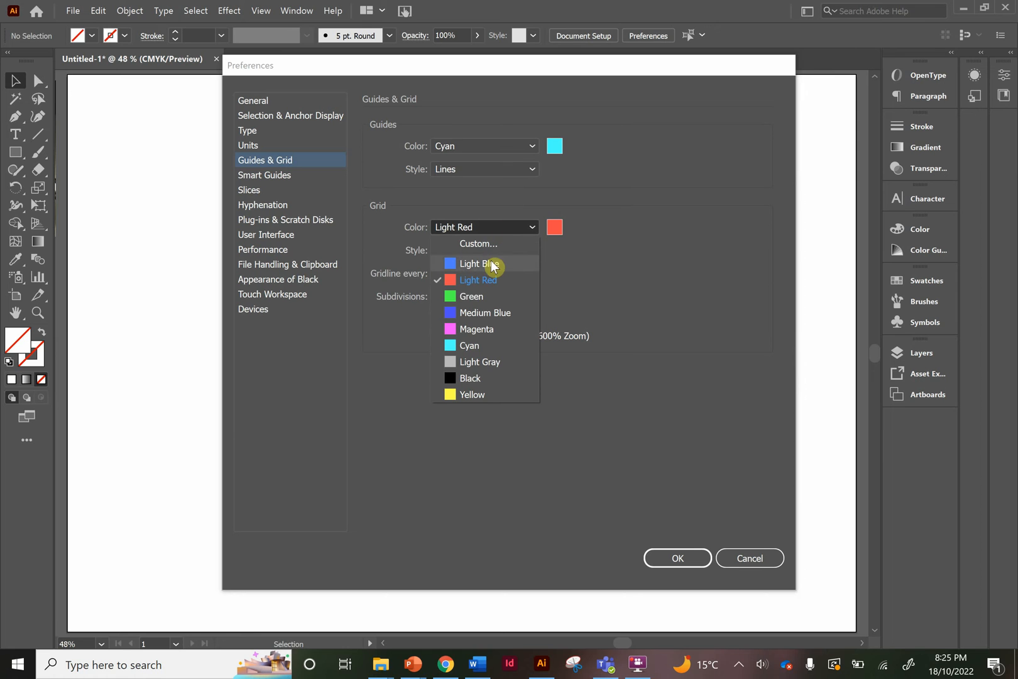
left_click(607, 215)
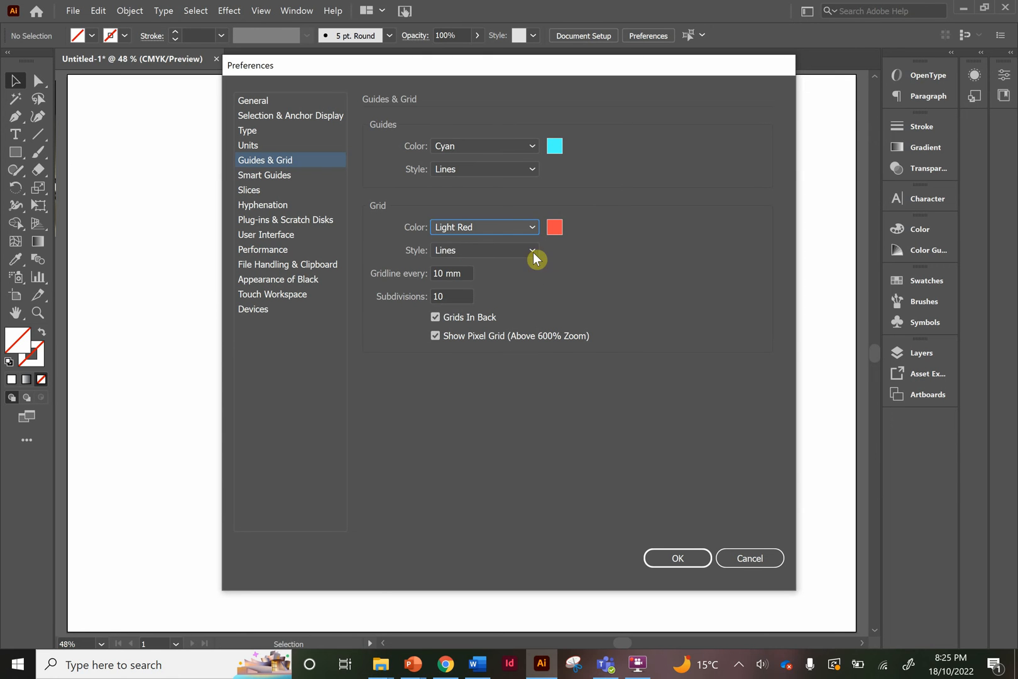
left_click(460, 250)
left_click(460, 249)
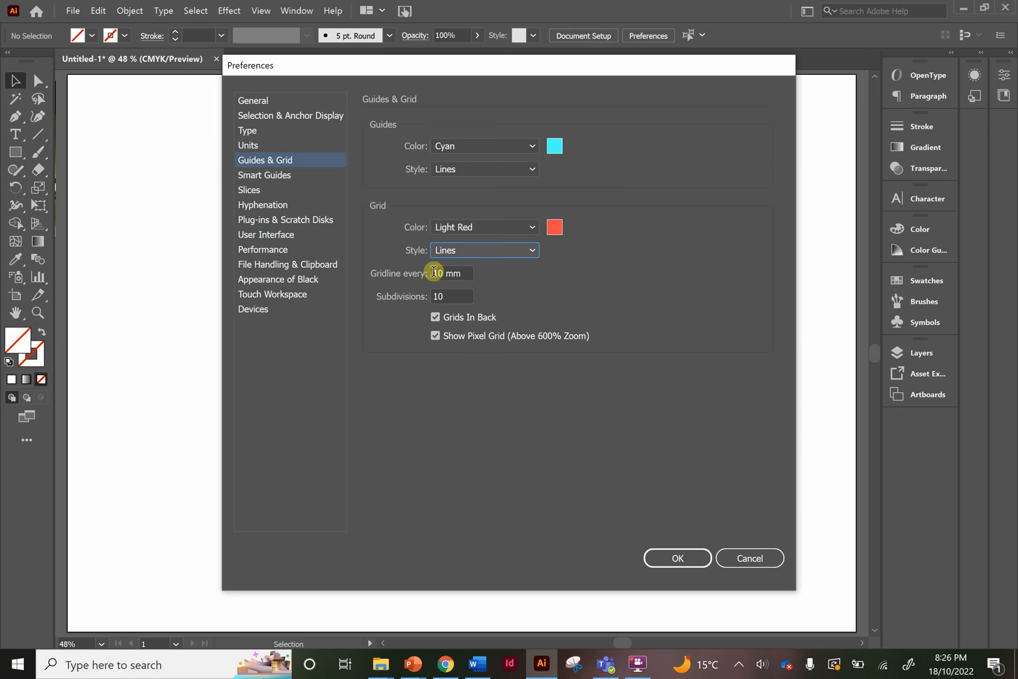
left_click_drag(432, 274, 474, 274)
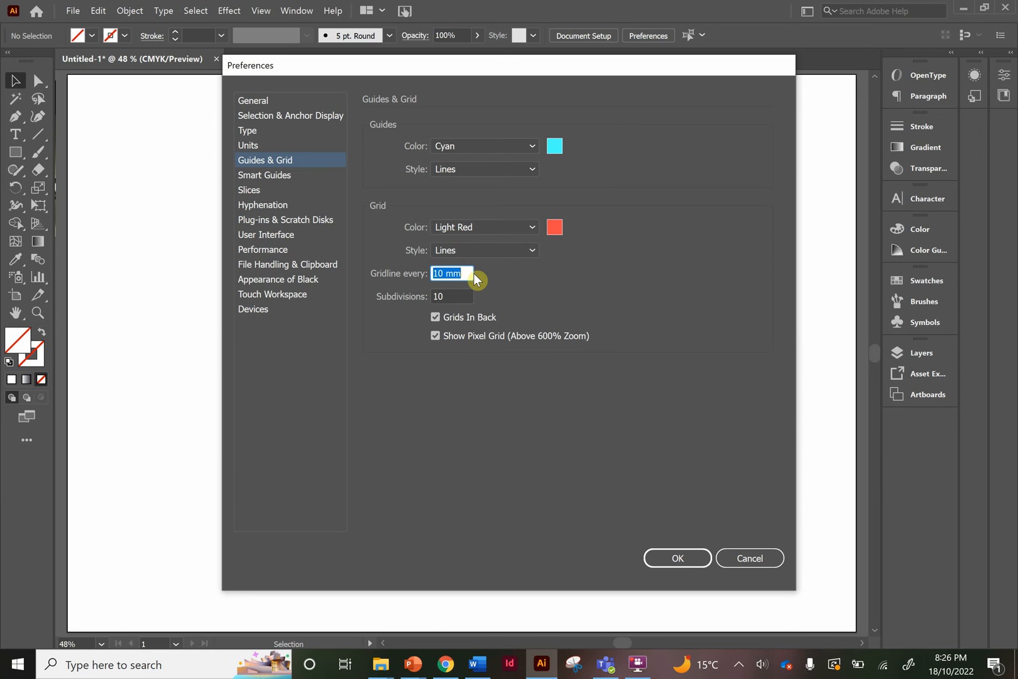
left_click(454, 296)
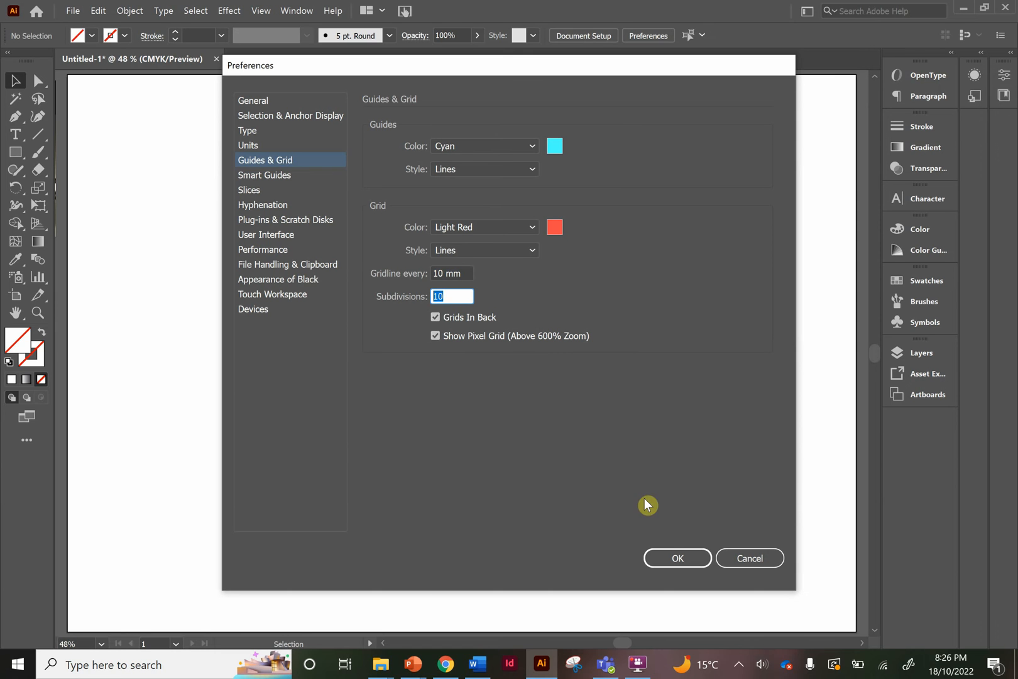
left_click(667, 557)
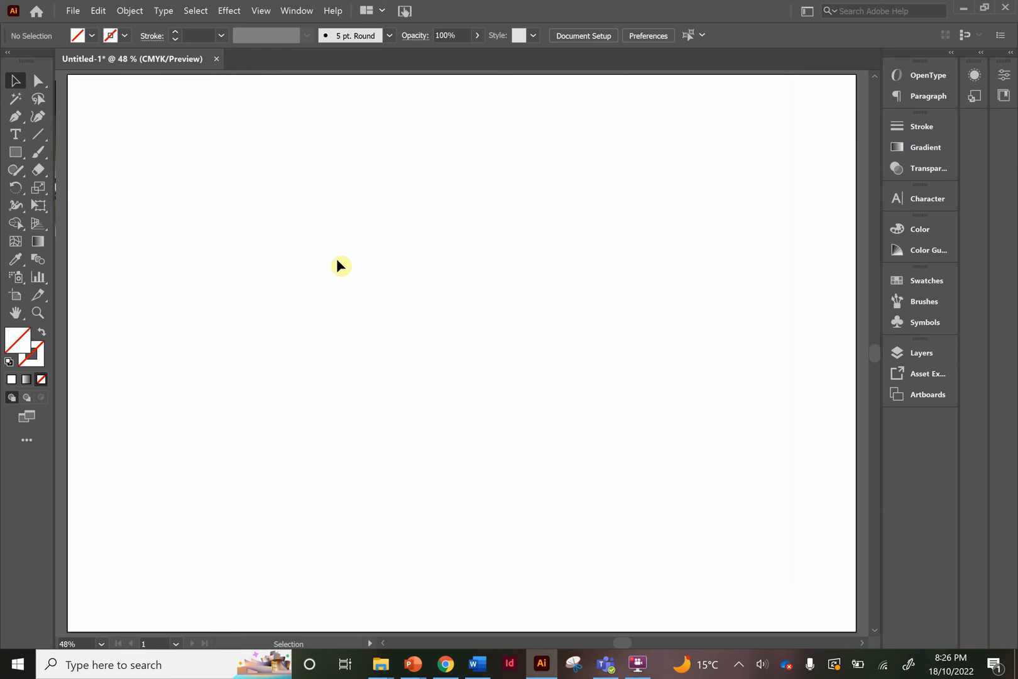
Show the grid over the artboard, switching it off and on again and leaving it on.
left_click(261, 10)
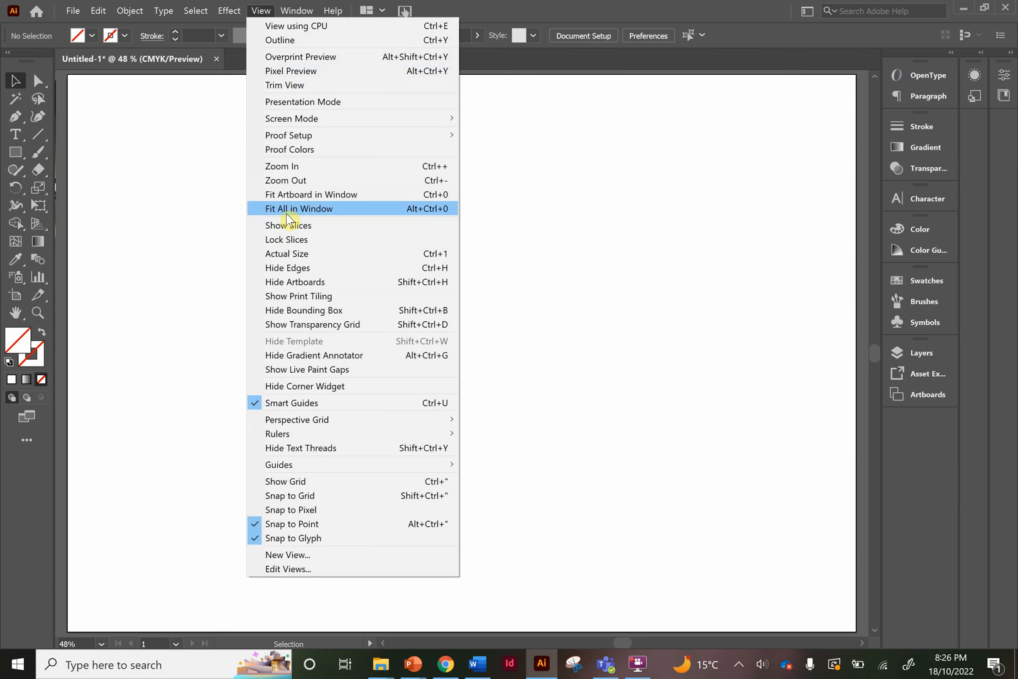
left_click(316, 481)
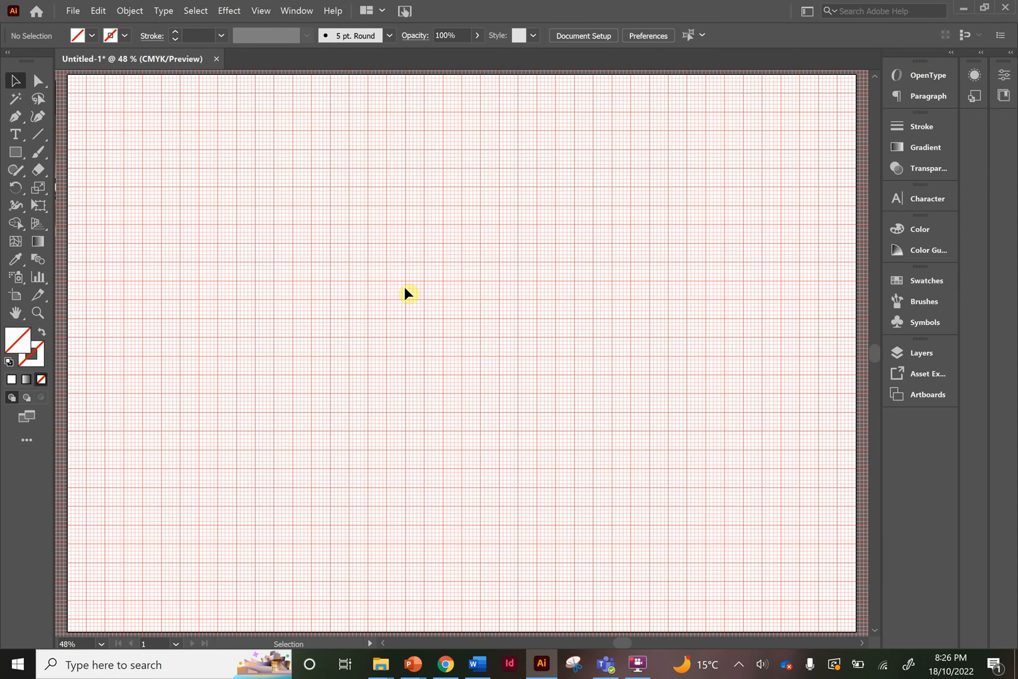
key("a")
key("ctrl+apostrophe")
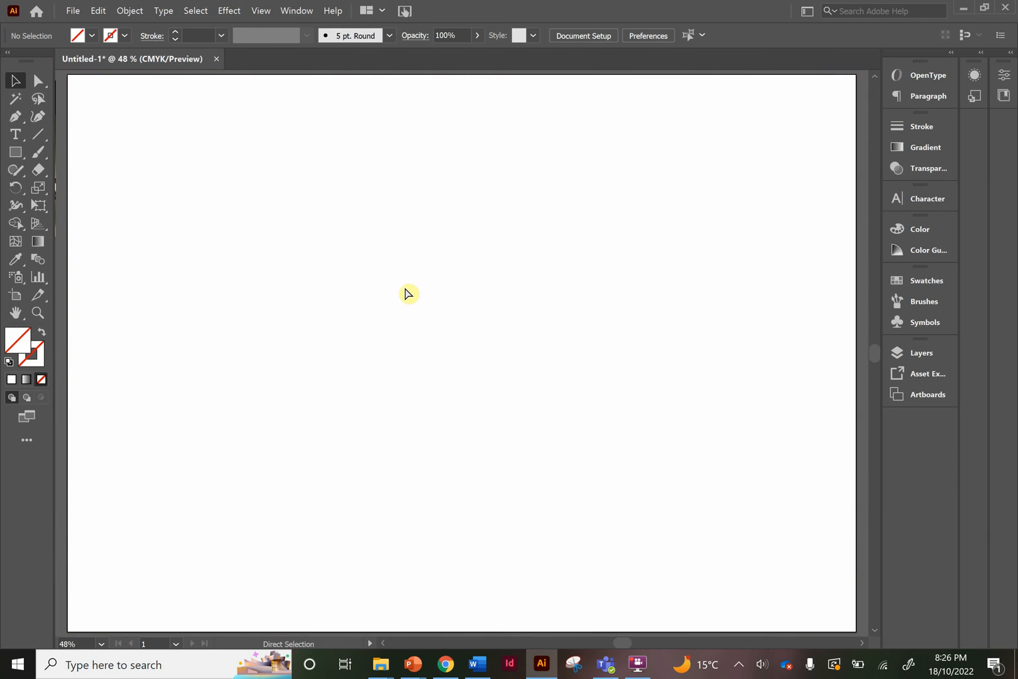
key("ctrl+apostrophe")
key("ctrl+apostrophe")
key("ctrl+apostrophe")
key("v")
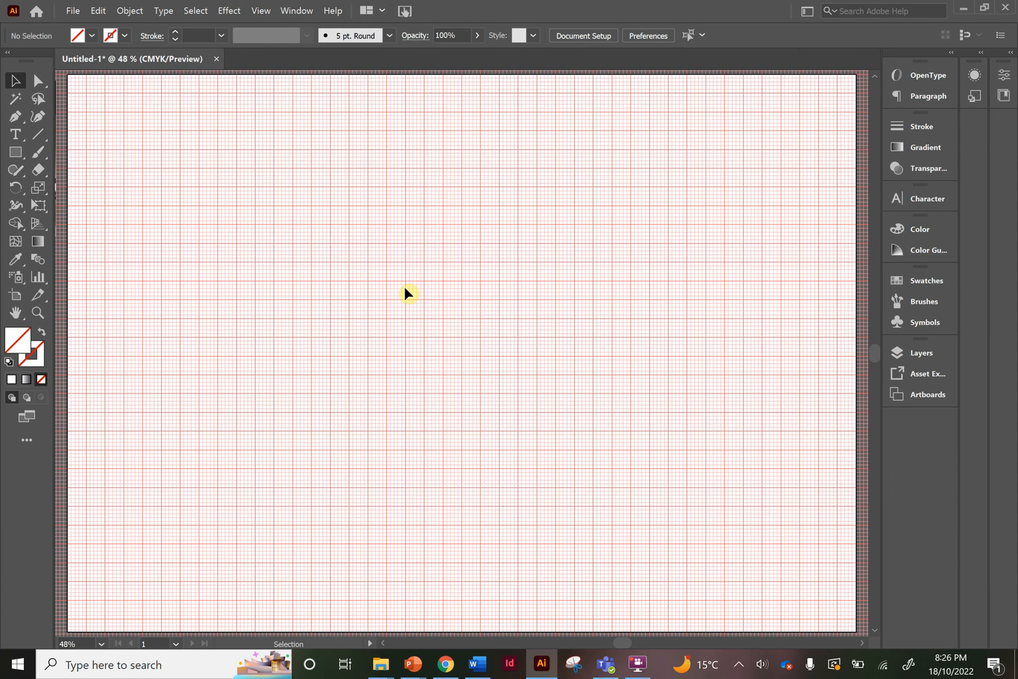
Examine the grid's main squares and subdivisions at 600% zoom, and fit the artboard back in the window.
key("a")
key("ctrl+plus")
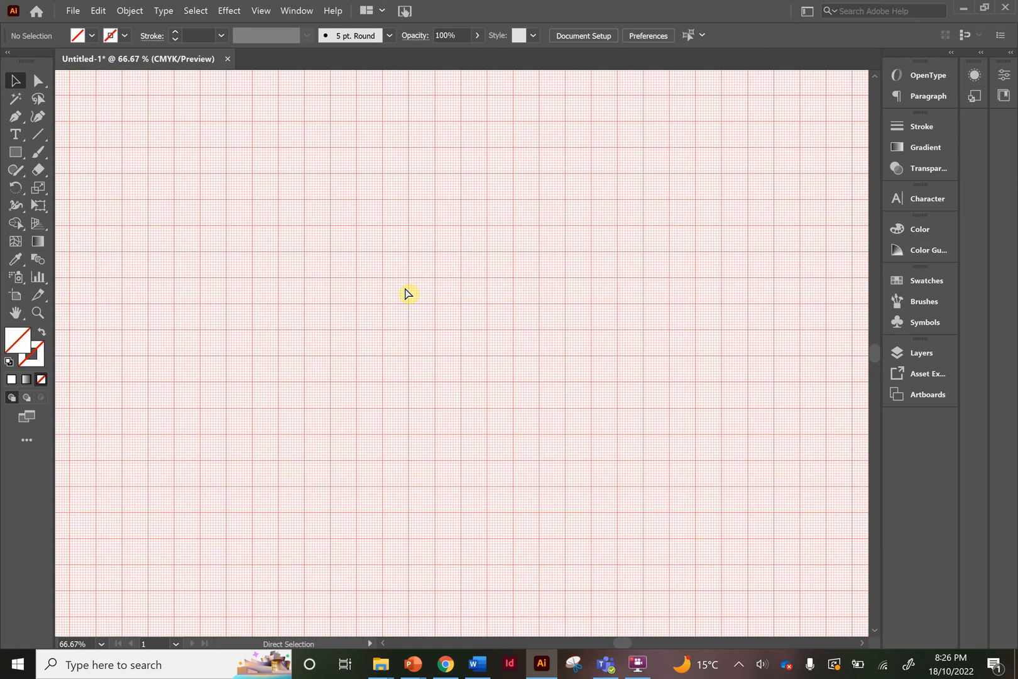
key("ctrl+plus")
key("ctrl+plus")
key("ctrl+plus")
key("ctrl+plus")
key("ctrl+plus")
key("ctrl+plus")
key("v")
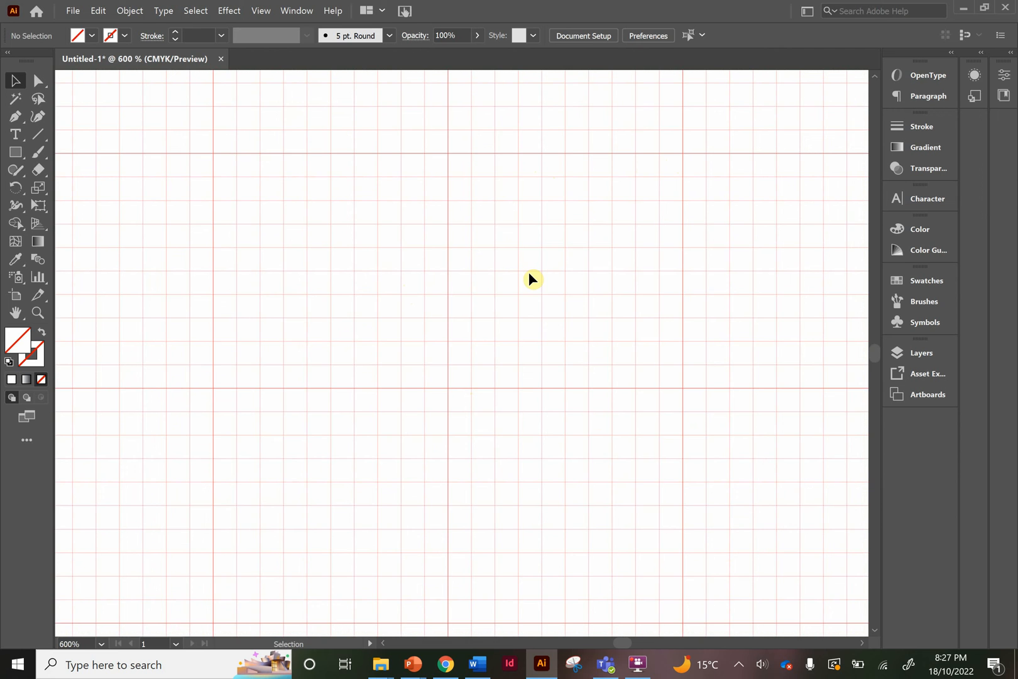
key("ctrl+0")
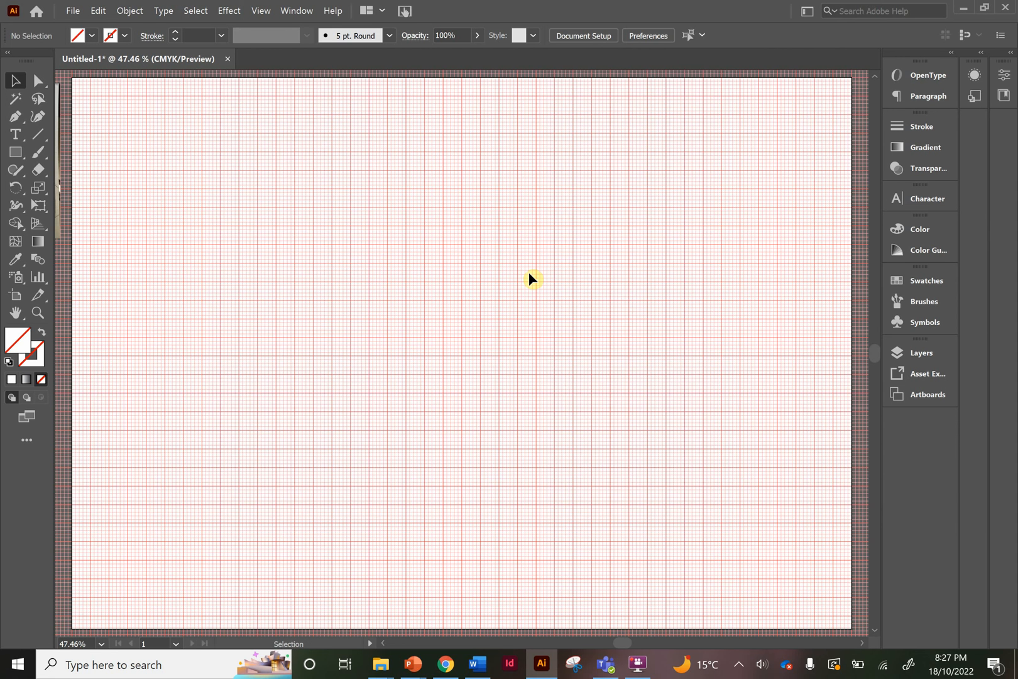
Draw a tall rectangle about 60 mm wide and 120 mm high on the left part of the artboard, and deselect it.
scroll(541, 272, "left", 5)
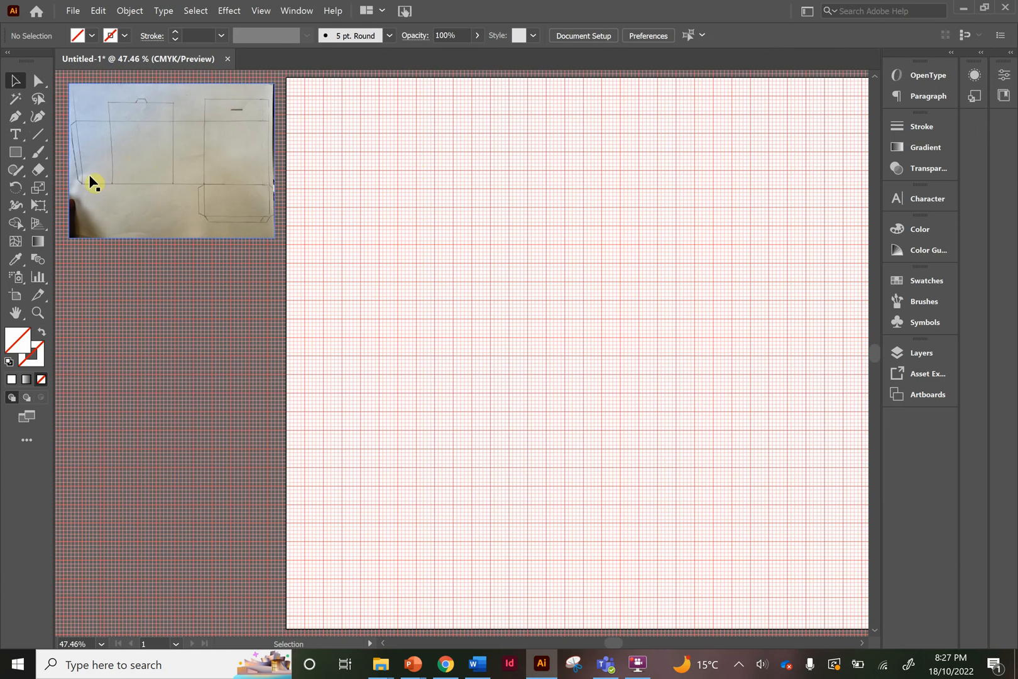
left_click(15, 154)
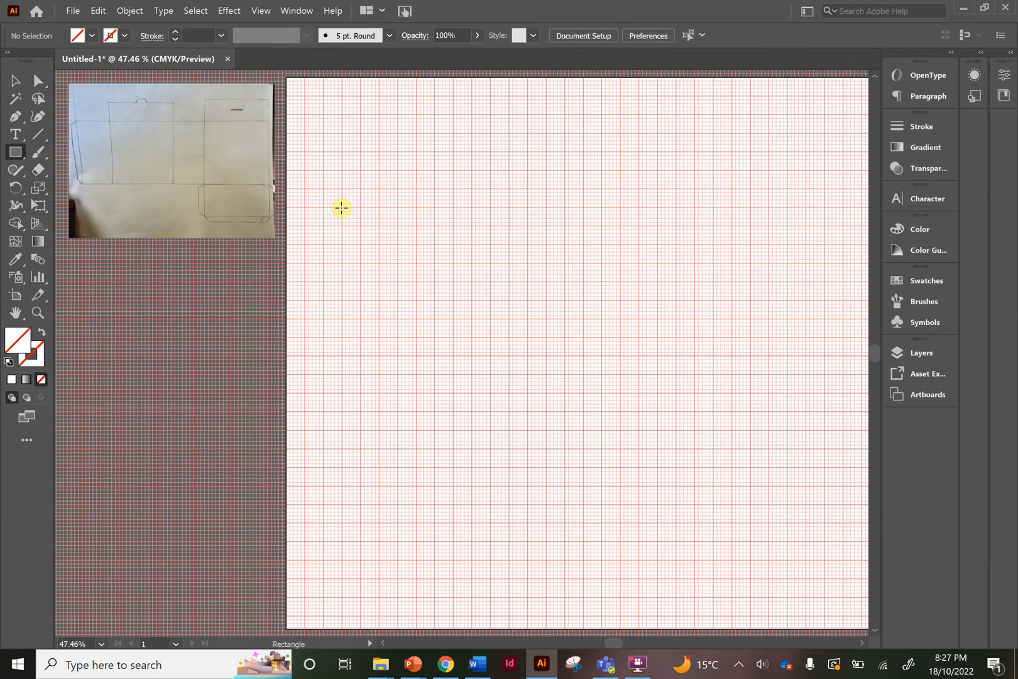
mouse_move(341, 207)
left_mouse_down()
mouse_move(376, 238)
mouse_move(431, 325)
mouse_move(454, 335)
mouse_move(453, 430)
left_mouse_up()
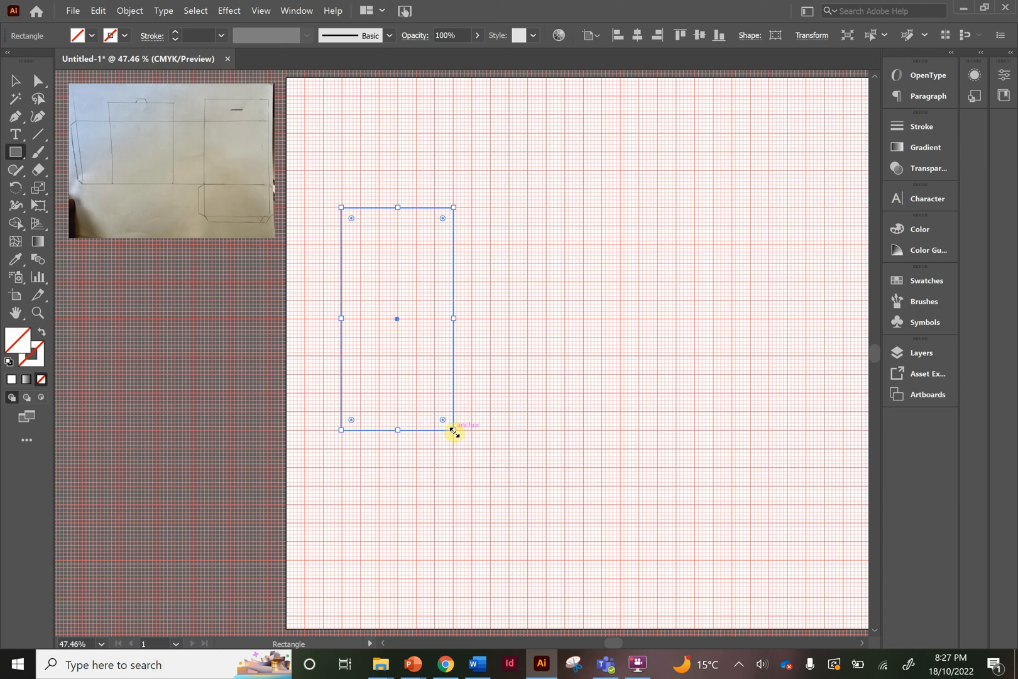
left_click(15, 81)
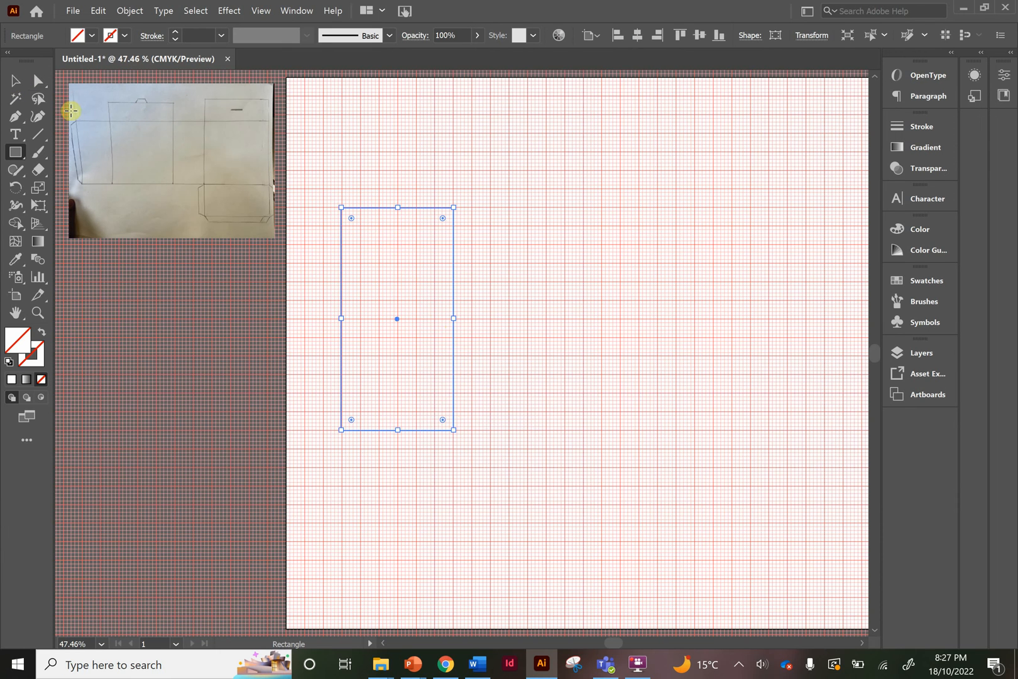
left_click(14, 85)
left_click(434, 197)
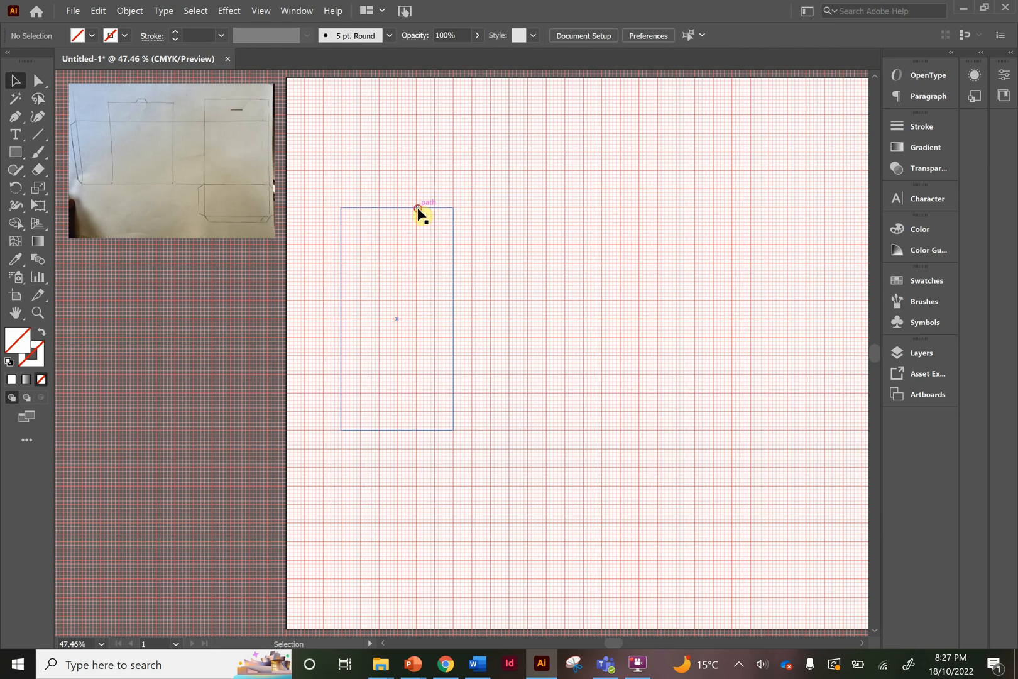
Give the rectangle the default black stroke and remove its fill.
left_click(416, 208)
left_click(9, 362)
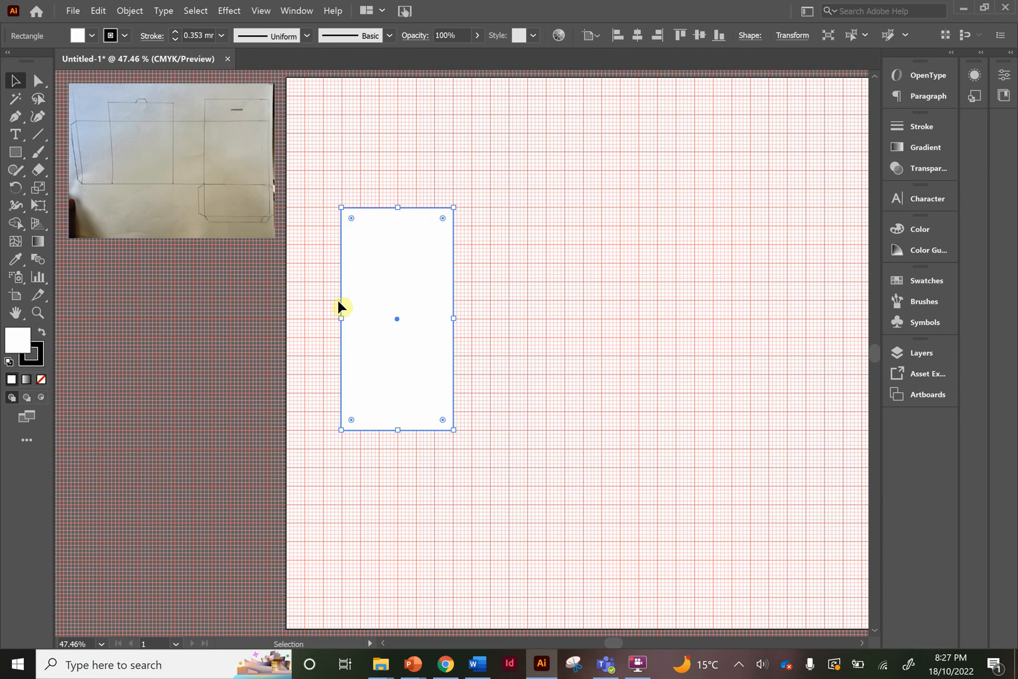
left_click(524, 281)
left_click(366, 283)
left_click(41, 379)
left_click(476, 217)
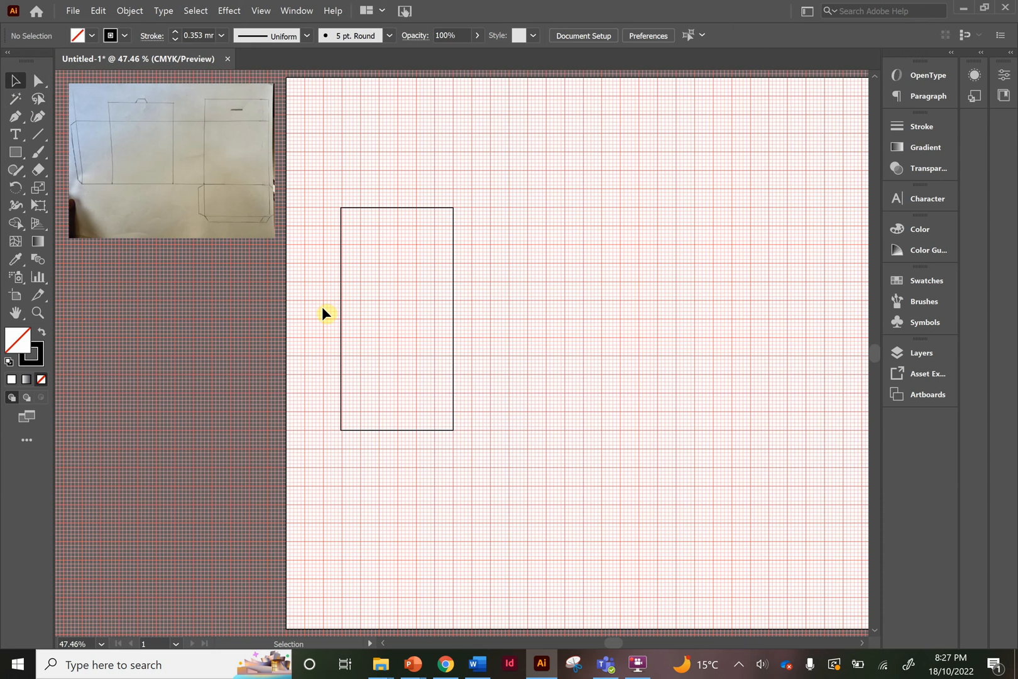
Adjust the rectangle's left edge slightly inward onto the nearest main grid line, making it about 60 mm wide.
key("ctrl+plus")
key("ctrl+plus")
key("ctrl+plus")
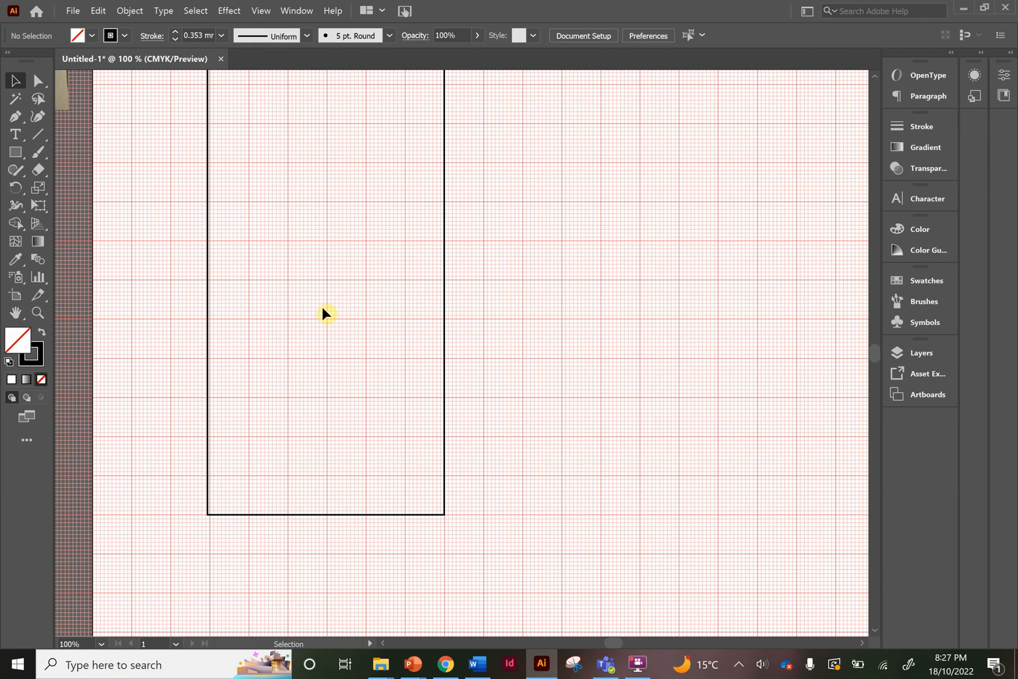
left_click(208, 277)
left_click_drag(210, 280, 212, 278)
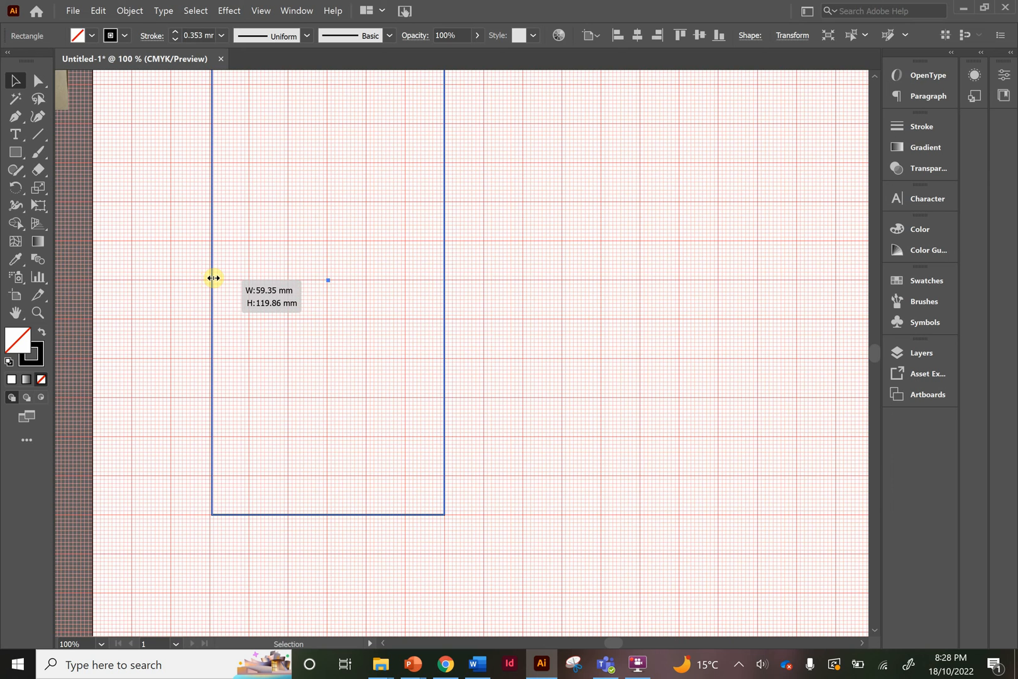
left_click_drag(214, 278, 212, 278)
left_click(533, 301)
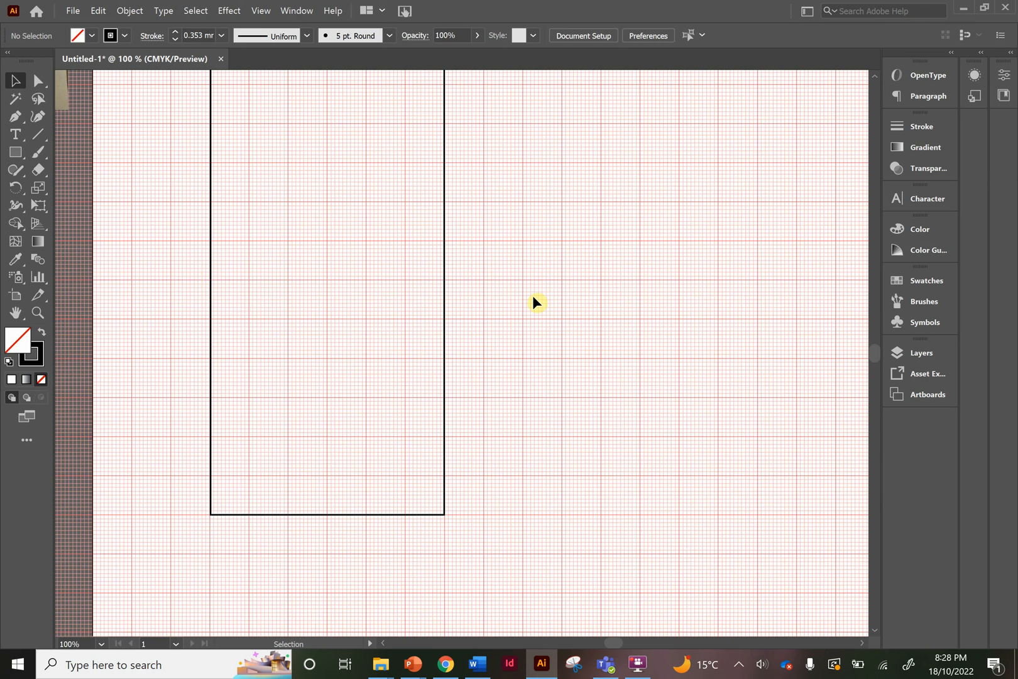
Add a 120 mm by 120 mm rectangle starting from the narrow rectangle's top-right corner, and deselect it.
key("a")
key("ctrl+minus")
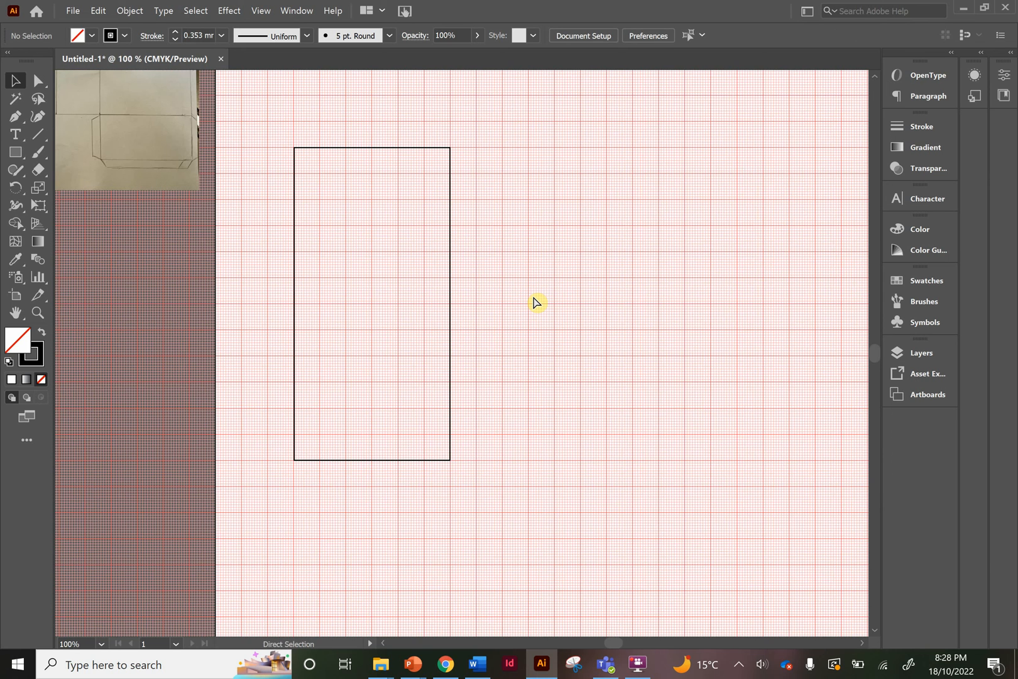
scroll(534, 298, "up", 4)
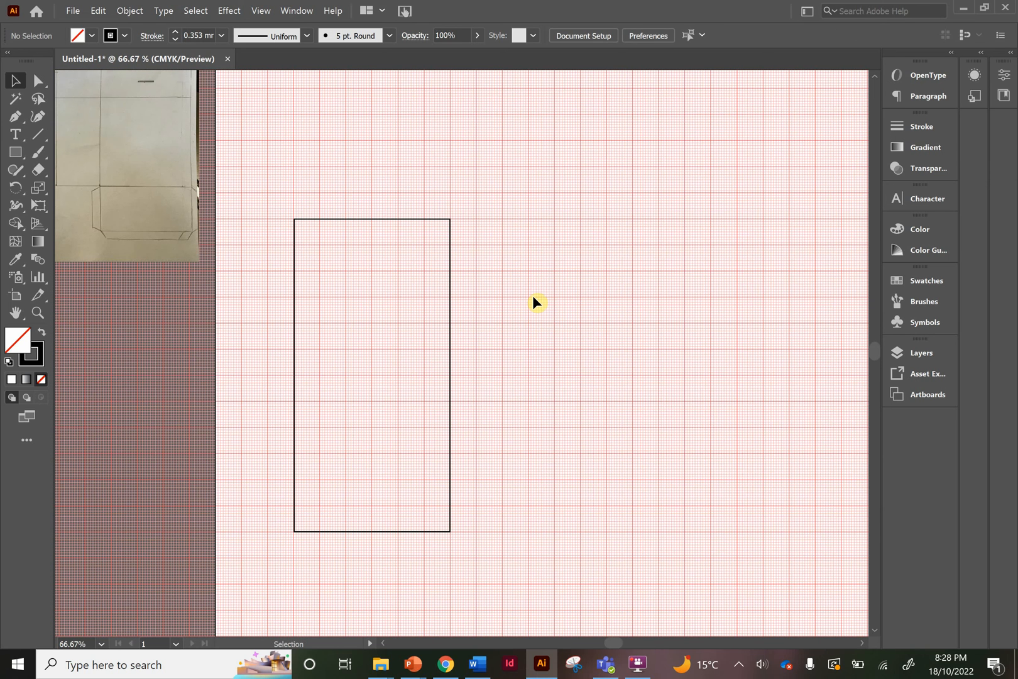
left_click(16, 154)
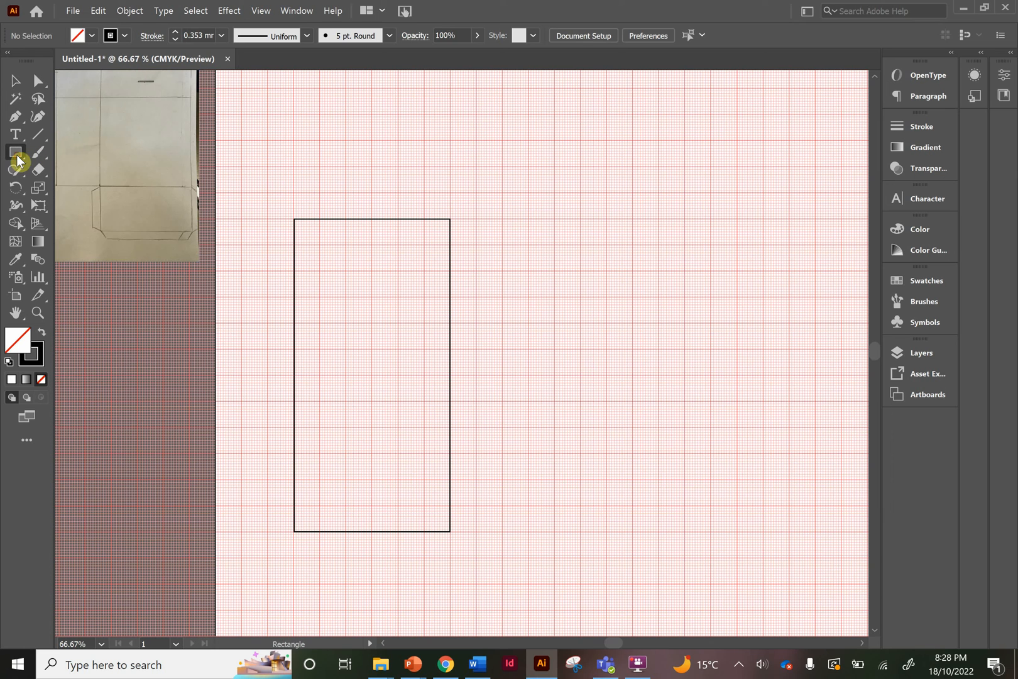
left_click(449, 219)
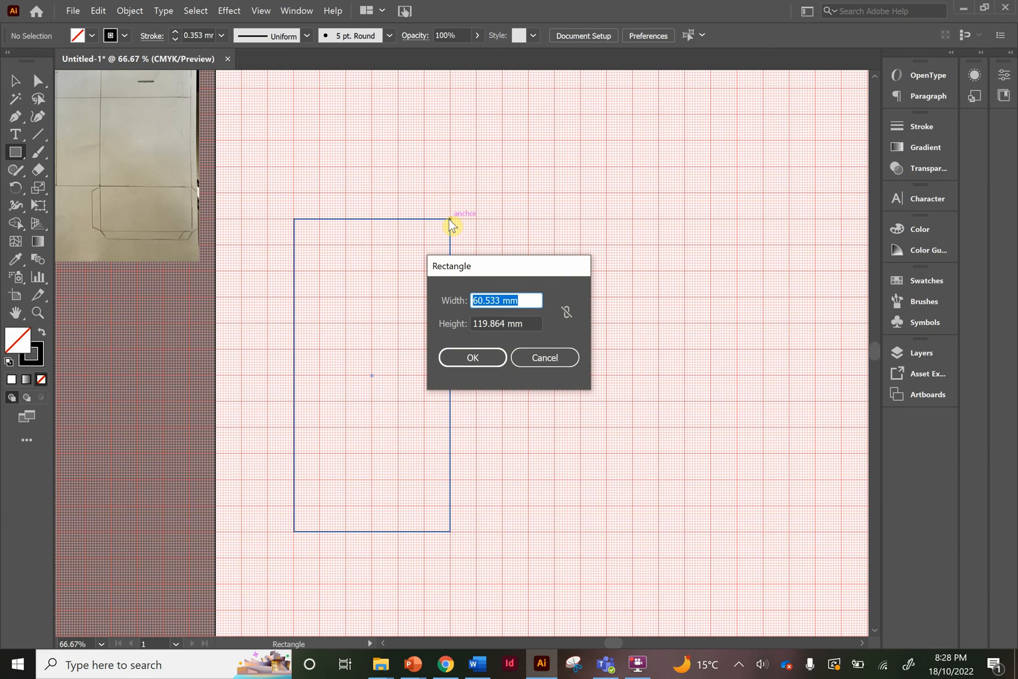
type("120")
key("Tab")
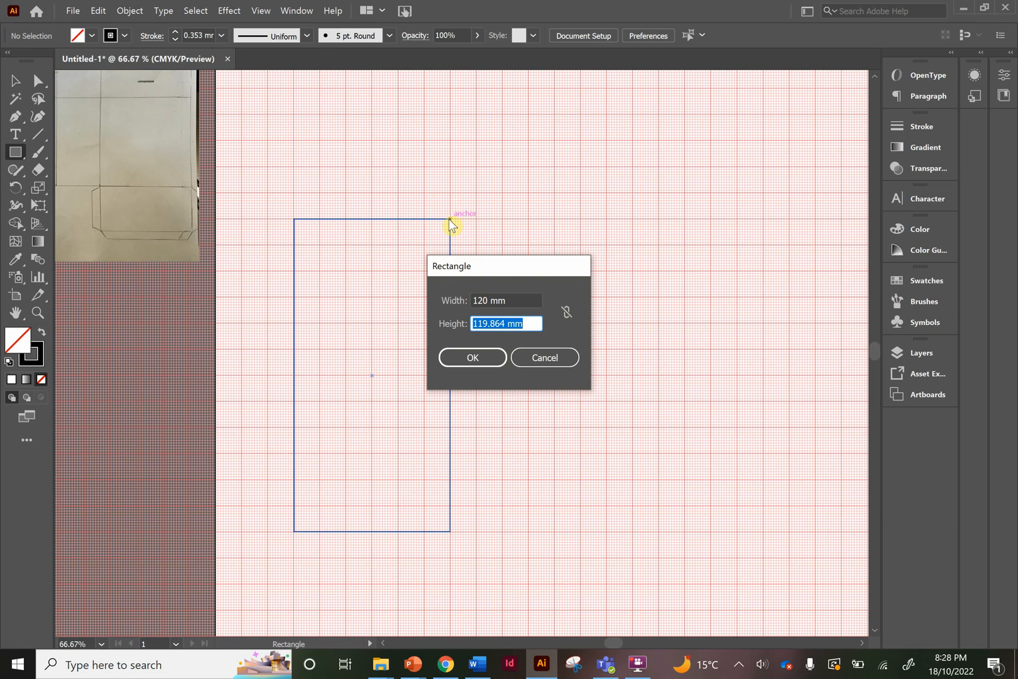
type("120")
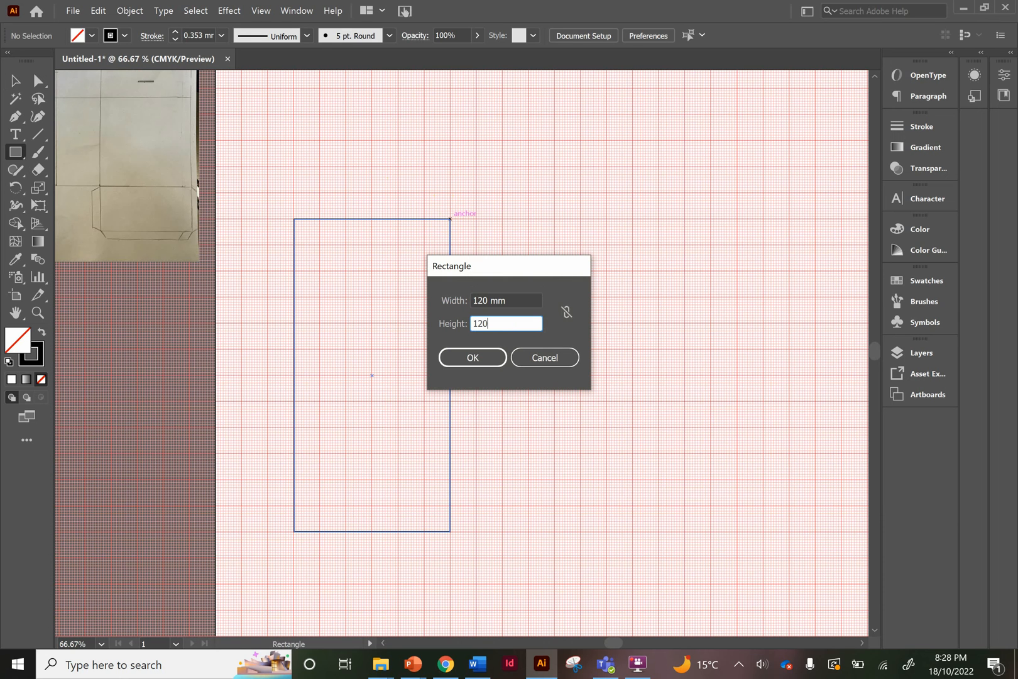
left_click(468, 357)
key("v")
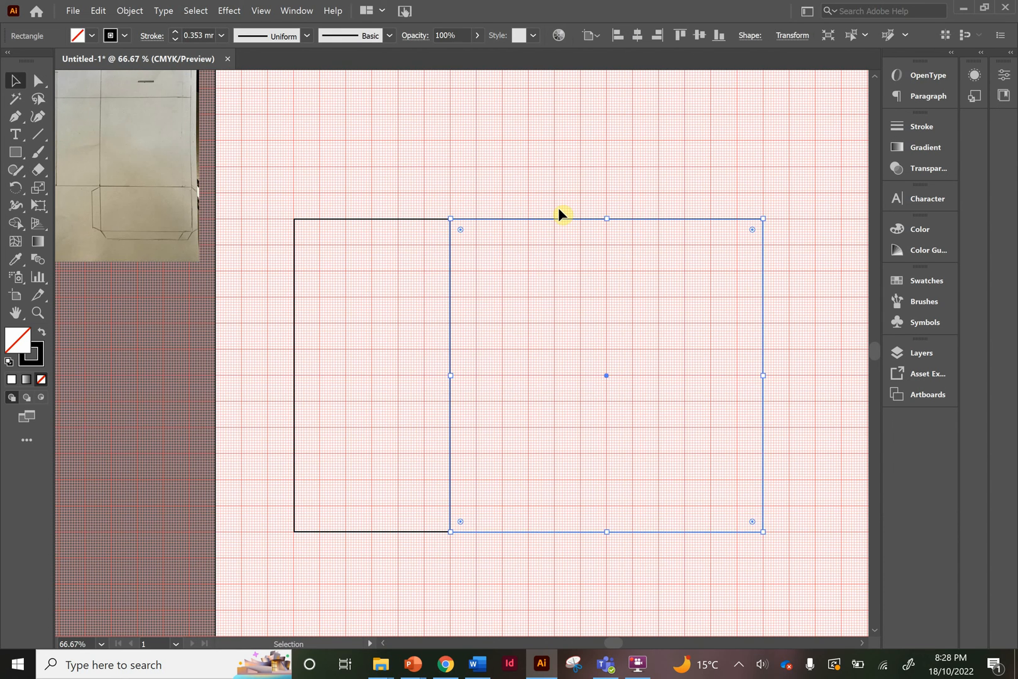
left_click(558, 207)
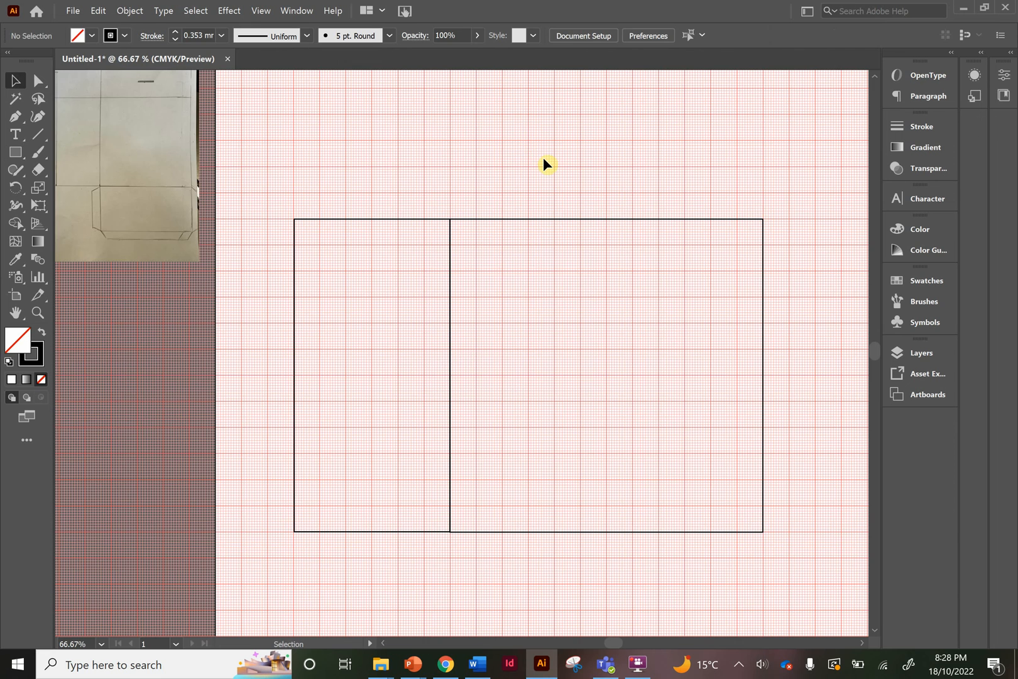
Duplicate the narrow and square rectangles together, placing the copies flush against the right edge of the square, and deselect them.
scroll(543, 158, "right", 5)
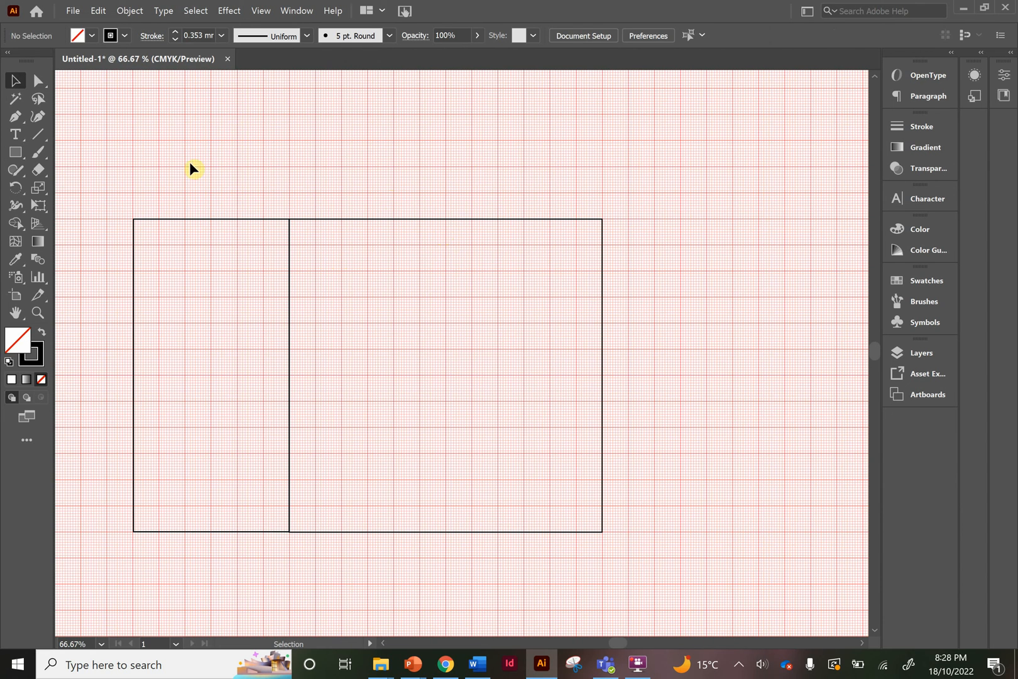
left_click_drag(101, 186, 554, 555)
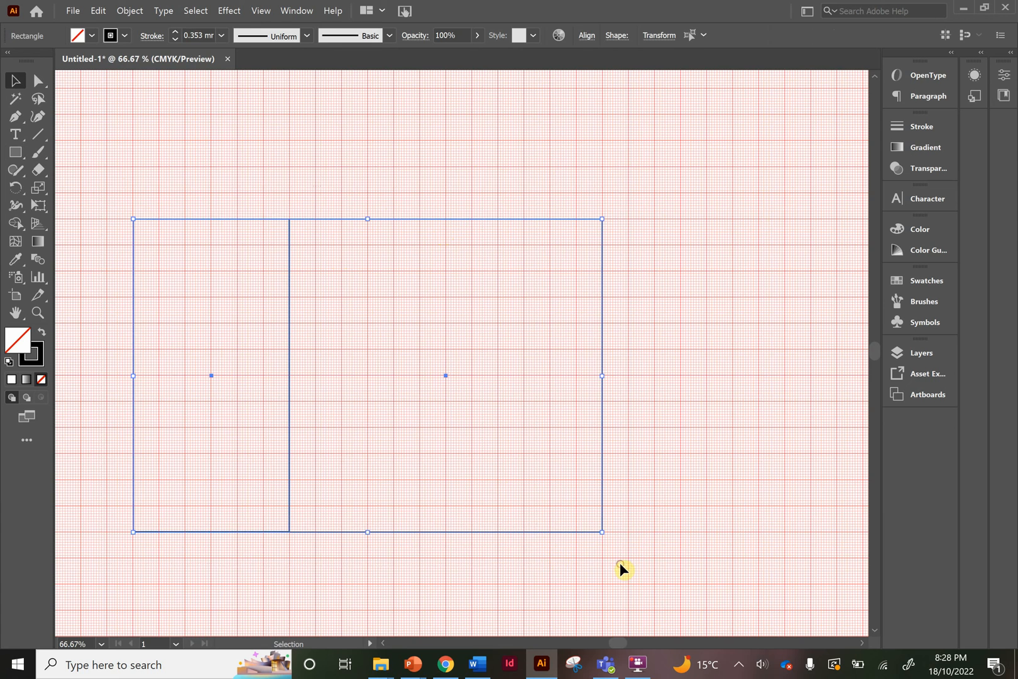
key("ctrl+minus")
scroll(329, 345, "right", 3)
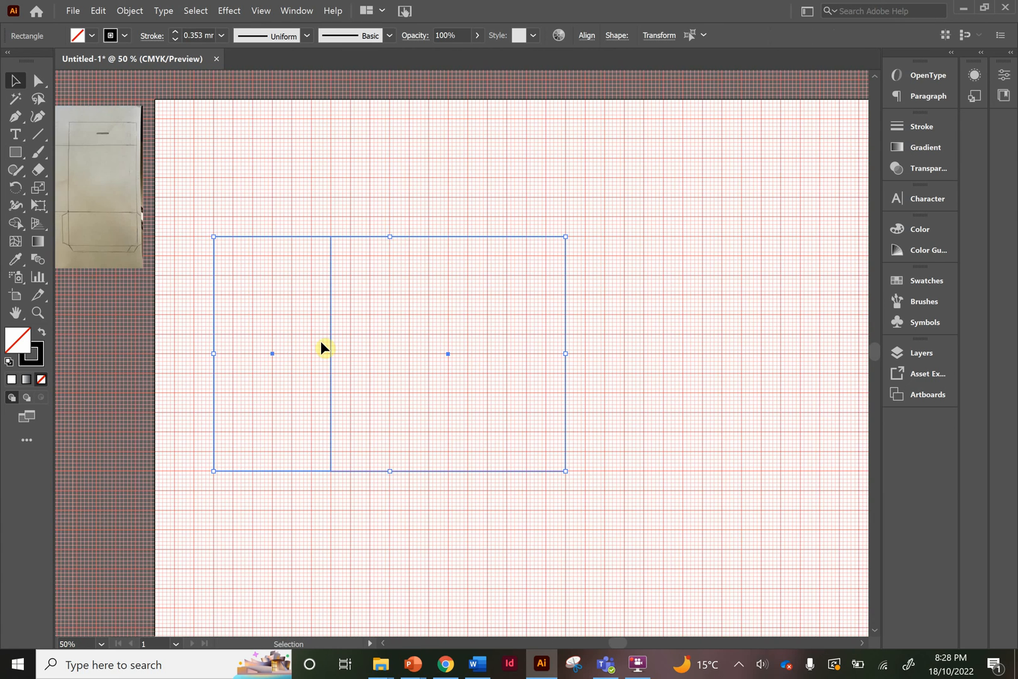
key("a")
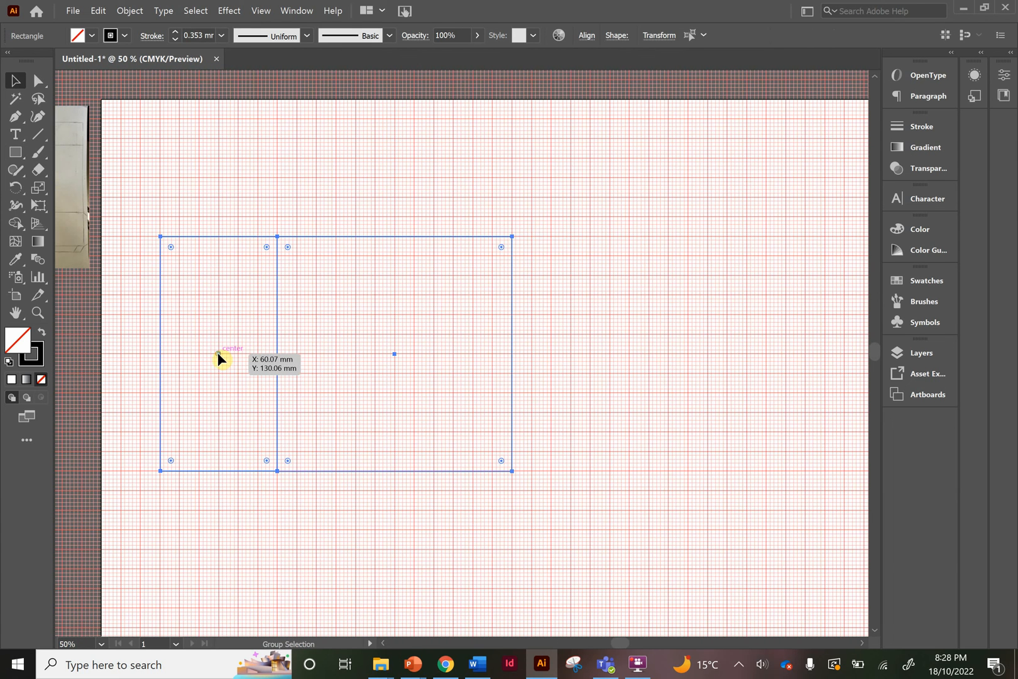
left_click_drag(217, 351, 573, 361)
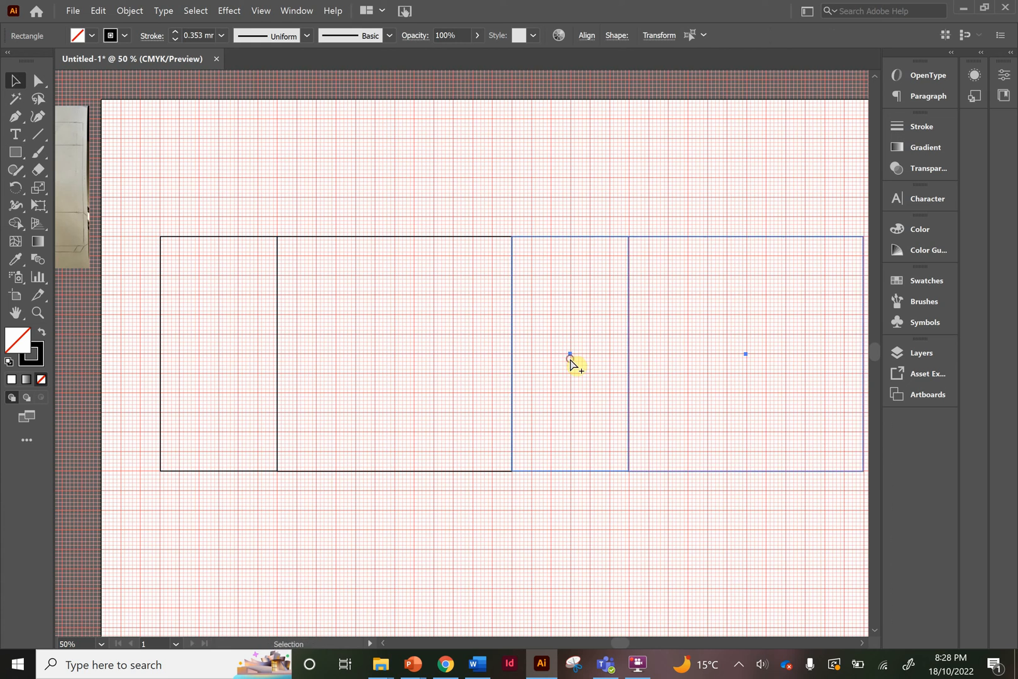
left_click(527, 167)
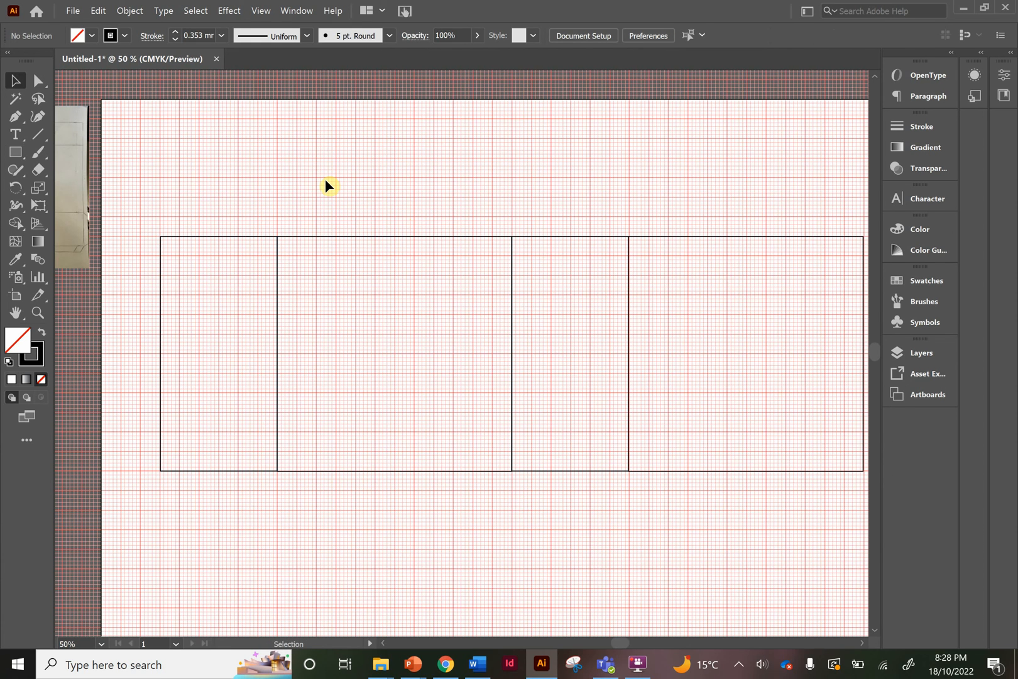
Draw a flap about 120 mm wide and 40 mm high on the top edge of each of the two square panels.
scroll(325, 179, "left", 5)
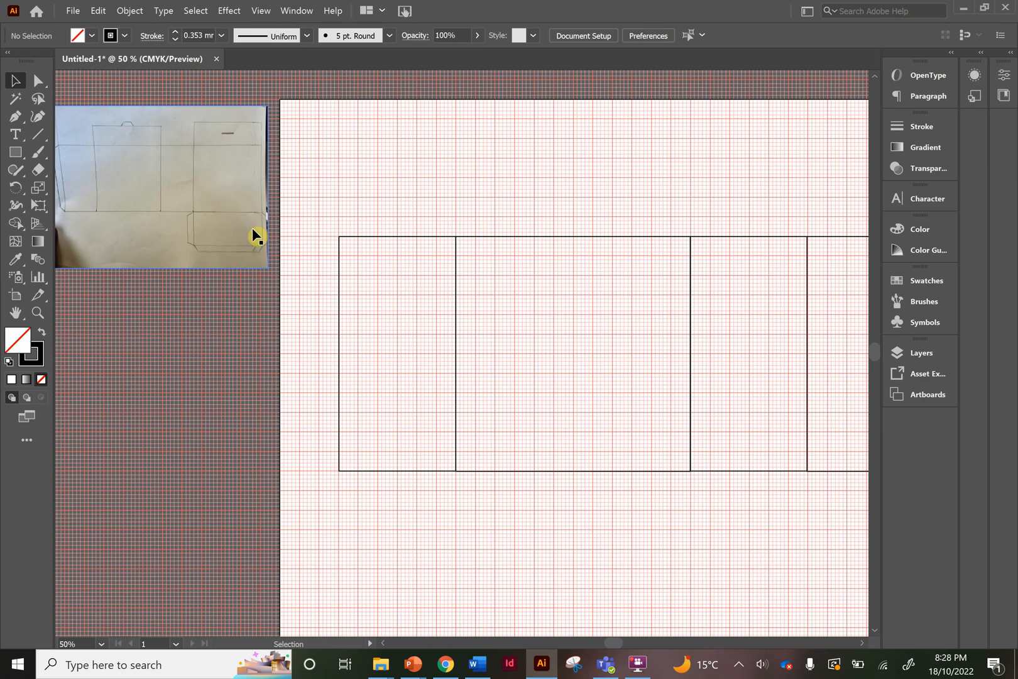
key("m")
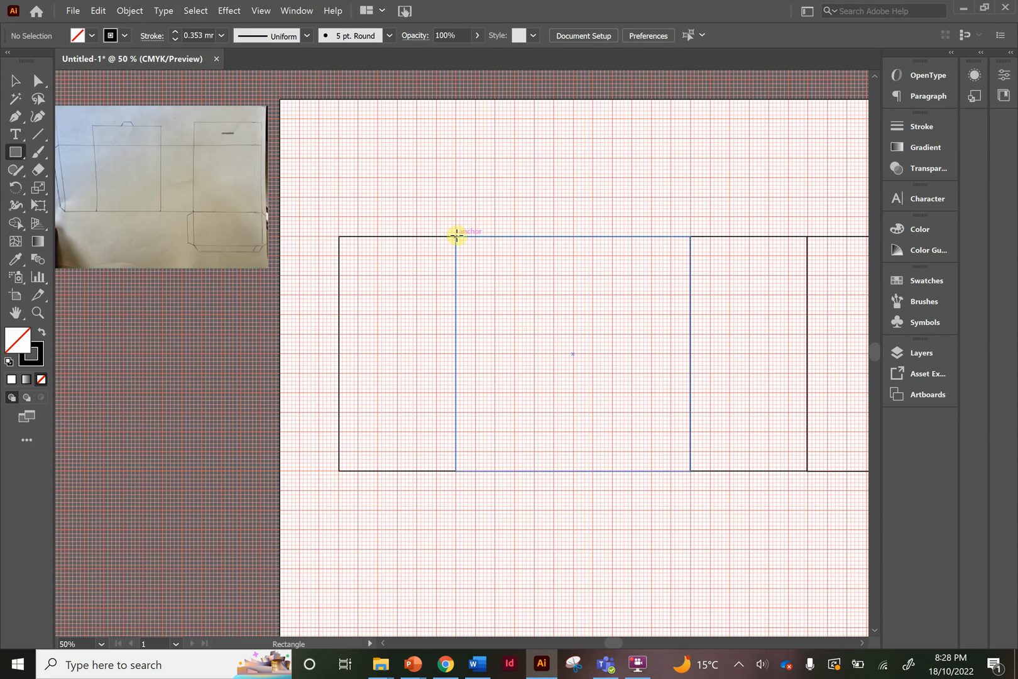
left_click_drag(456, 237, 687, 159)
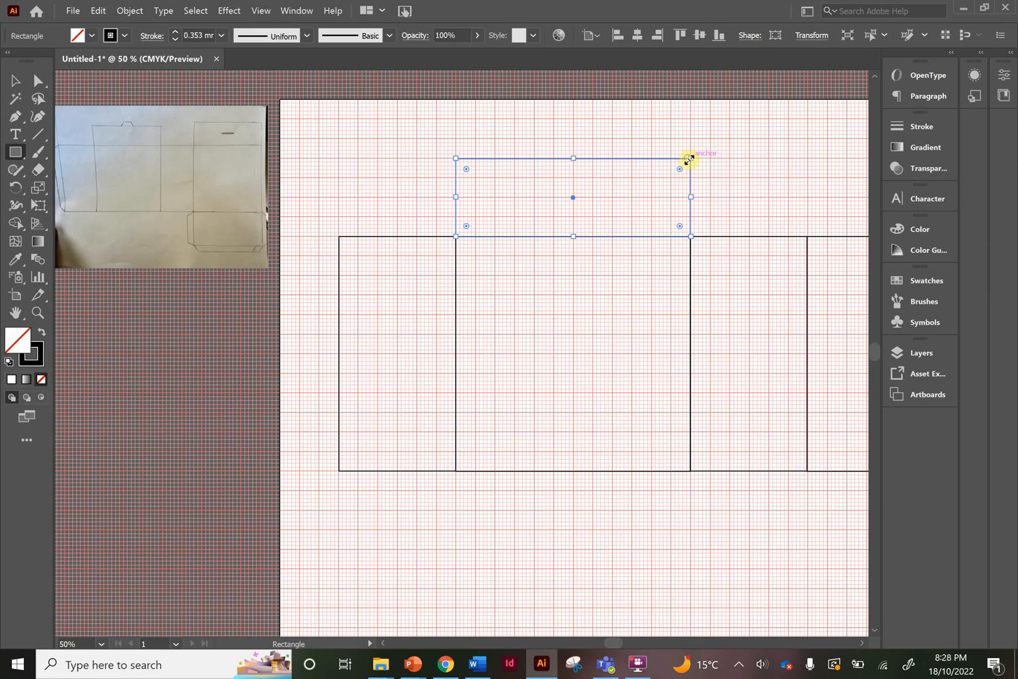
scroll(507, 201, "right", 4)
scroll(508, 201, "right", 3)
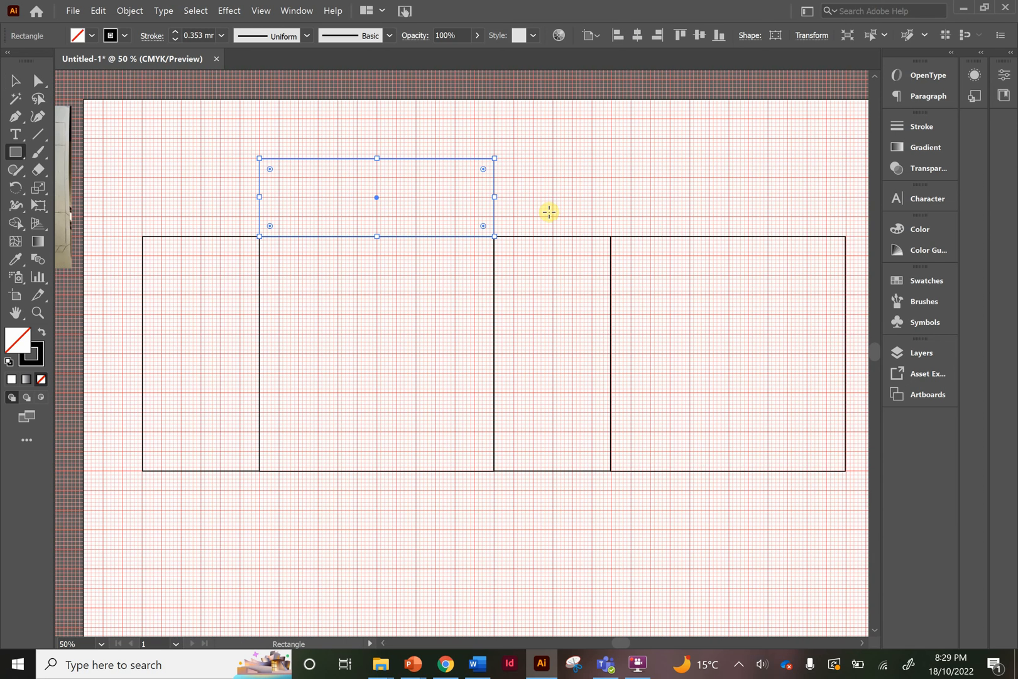
left_click_drag(611, 236, 845, 158)
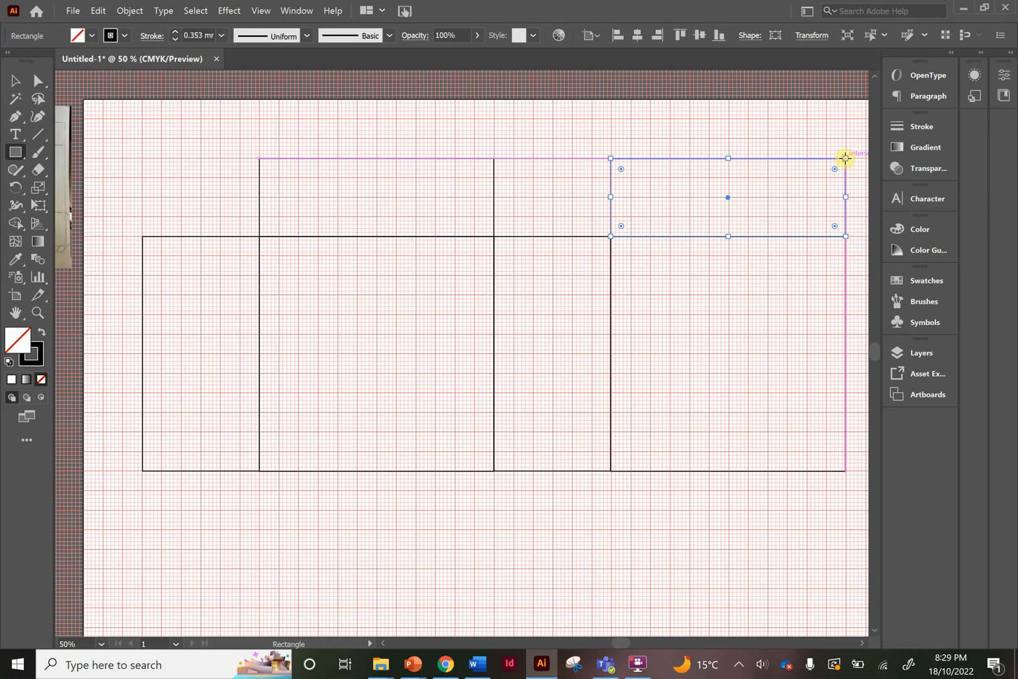
Draw a rectangle about 120 mm wide and 60 mm high below the rightmost square panel, and deselect it.
scroll(599, 228, "down", 3)
scroll(609, 298, "down", 1)
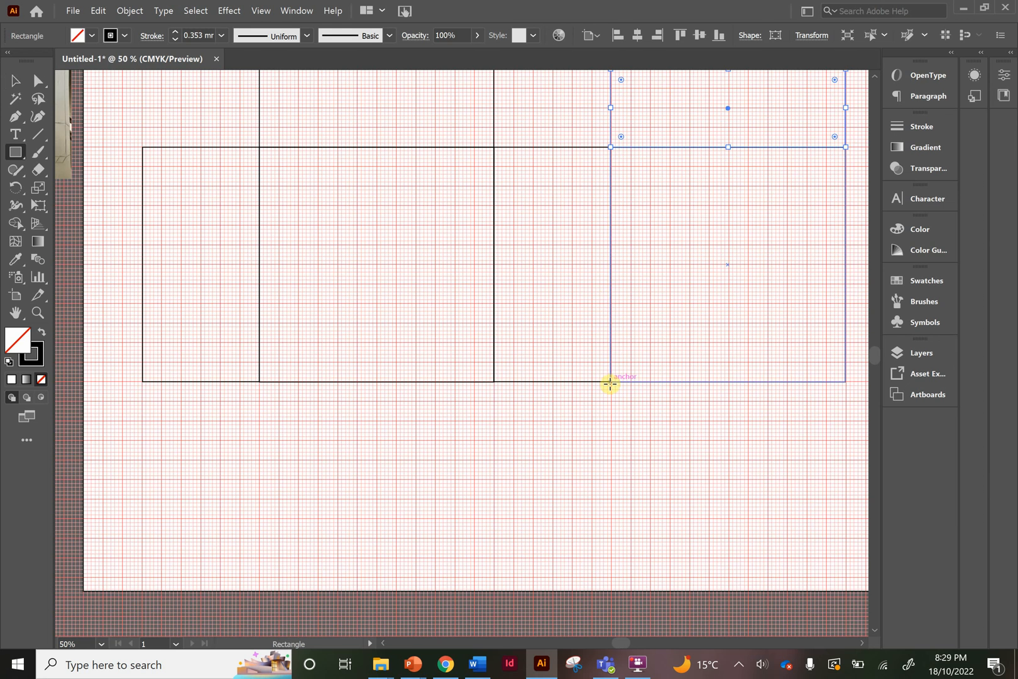
mouse_move(609, 381)
left_mouse_down()
mouse_move(702, 462)
mouse_move(843, 498)
left_mouse_up()
key("v")
left_click(370, 464)
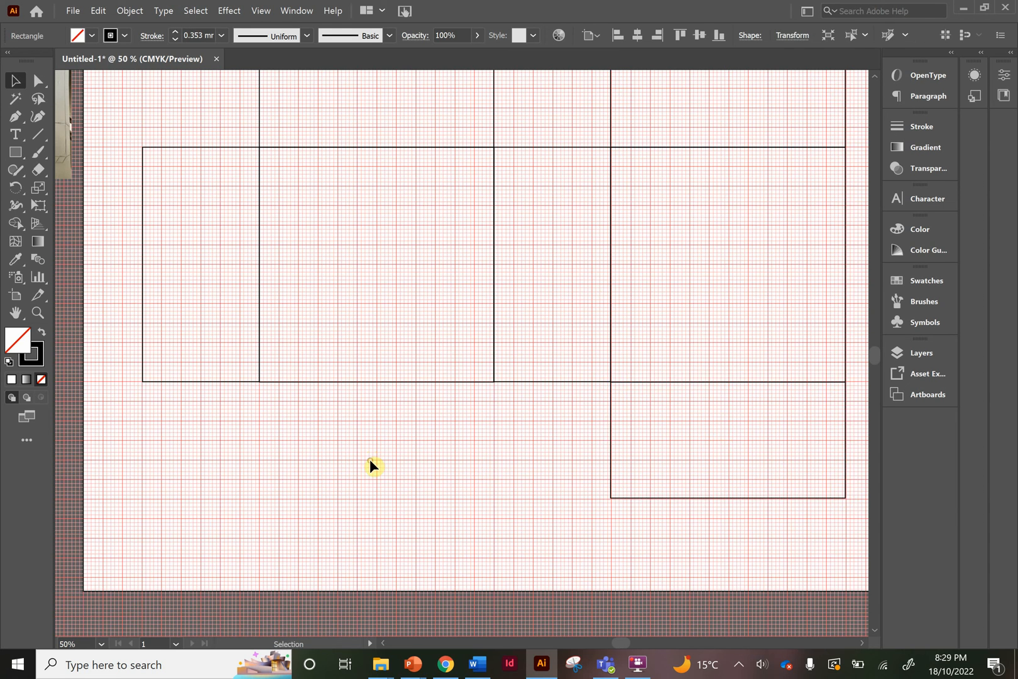
Draw a closed trapezoidal tab centred on the first top flap's upper edge, about 40 mm wide at its base, 20 mm at its top and 10 mm high.
scroll(371, 459, "left", 10)
scroll(371, 459, "up", 7)
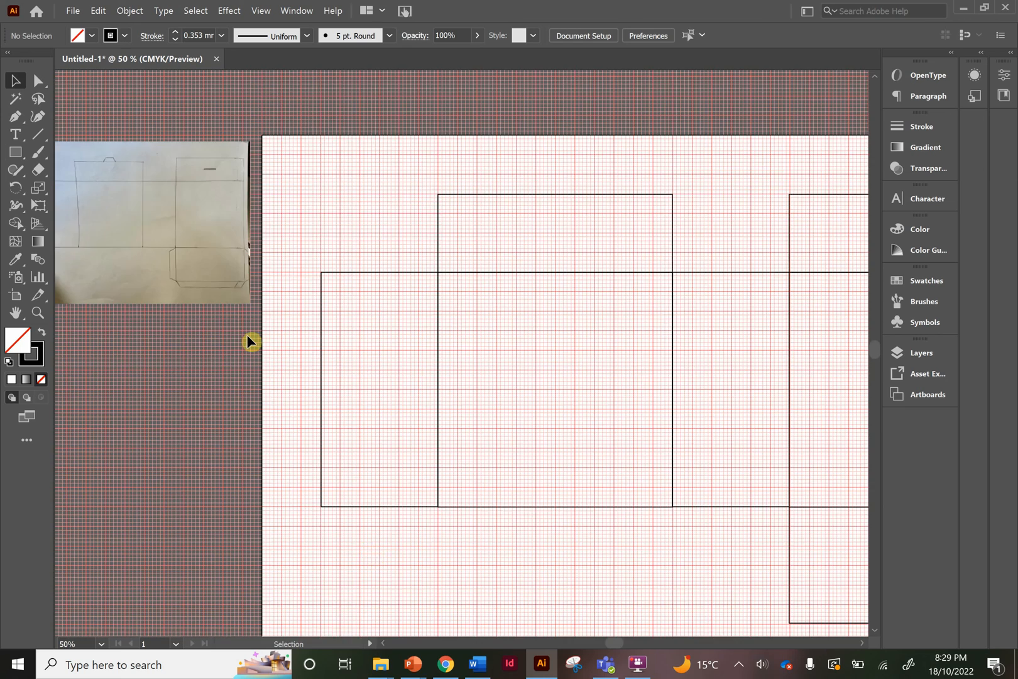
scroll(247, 336, "left", 8)
key("ctrl+1")
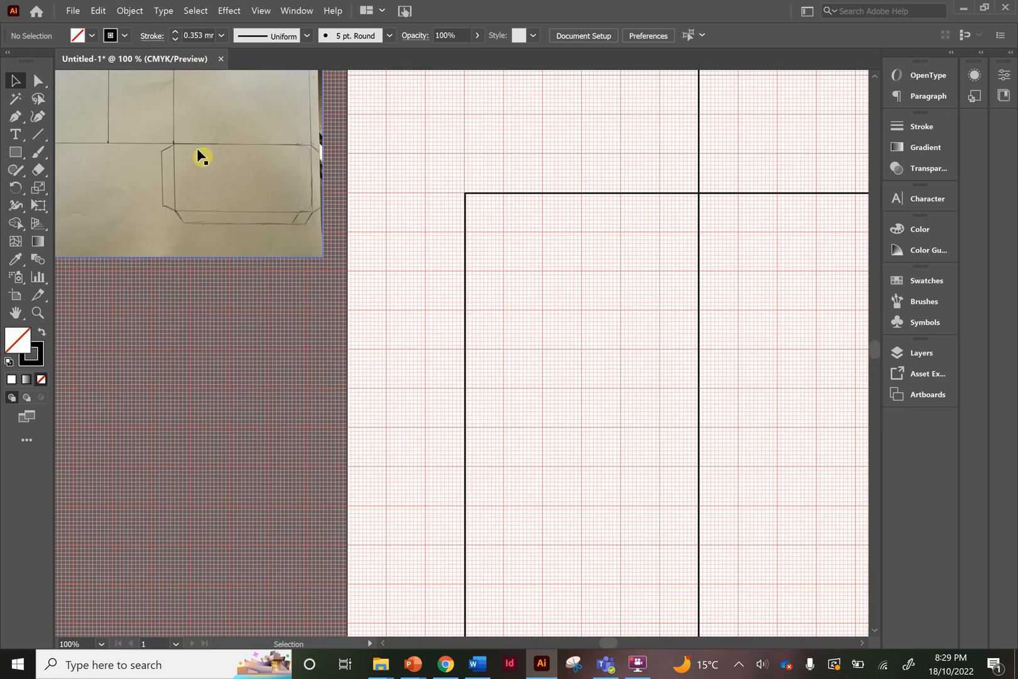
scroll(198, 149, "up", 9)
scroll(199, 152, "left", 8)
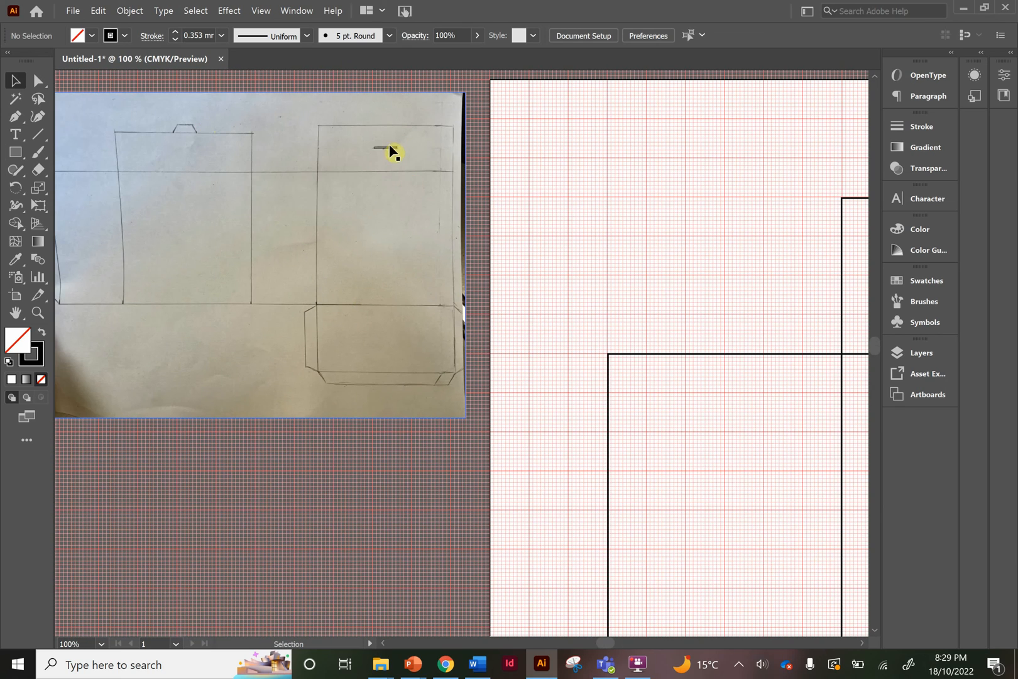
scroll(487, 217, "right", 18)
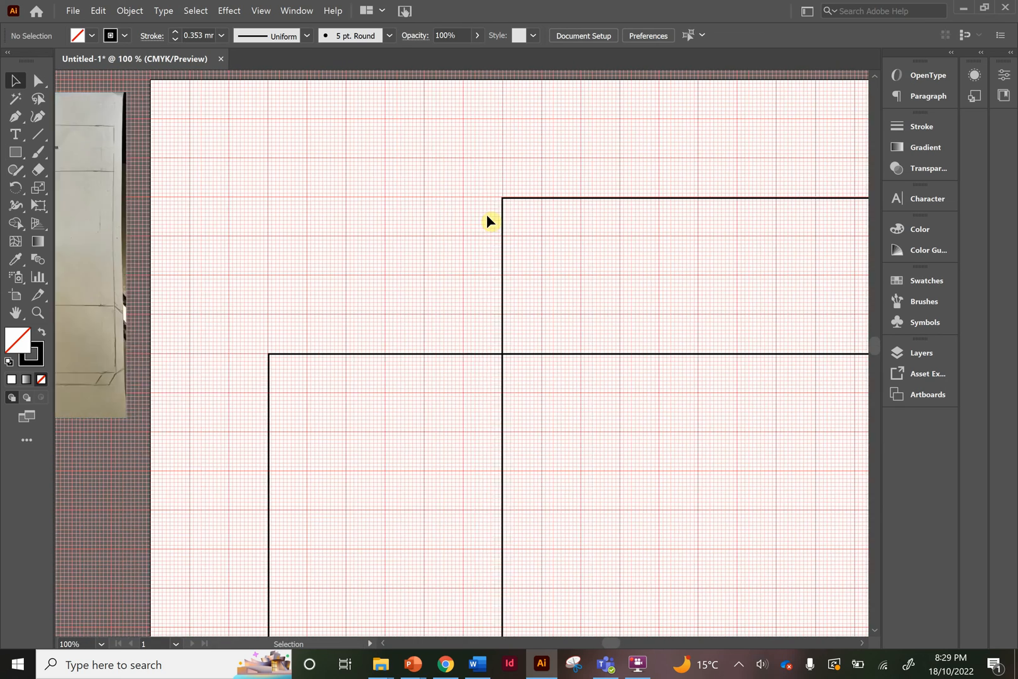
scroll(487, 220, "right", 13)
key("p")
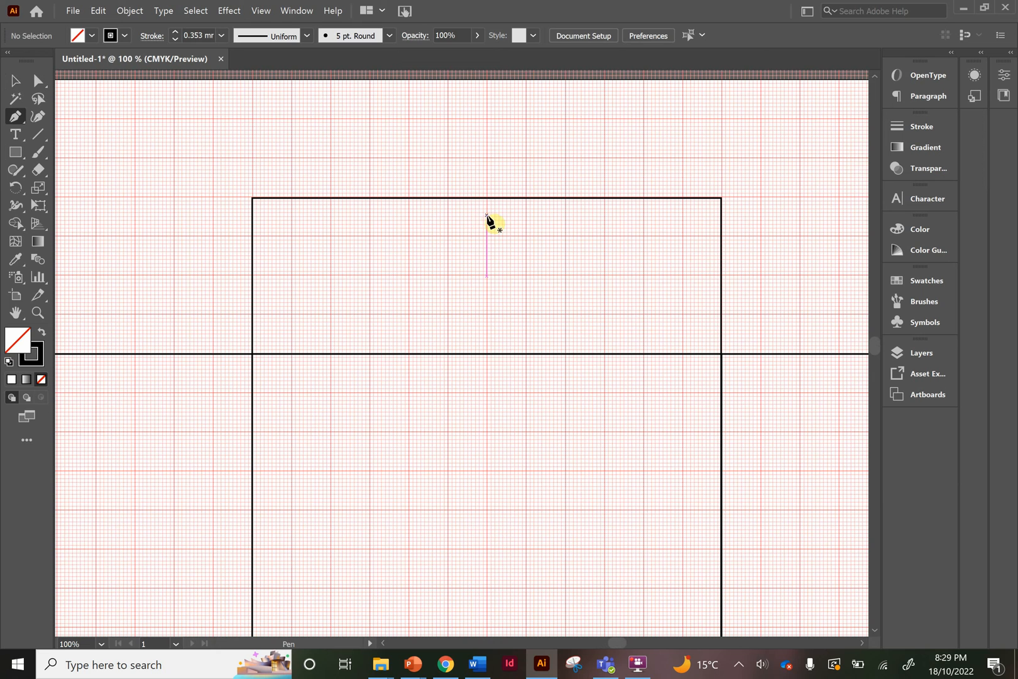
left_click(410, 198)
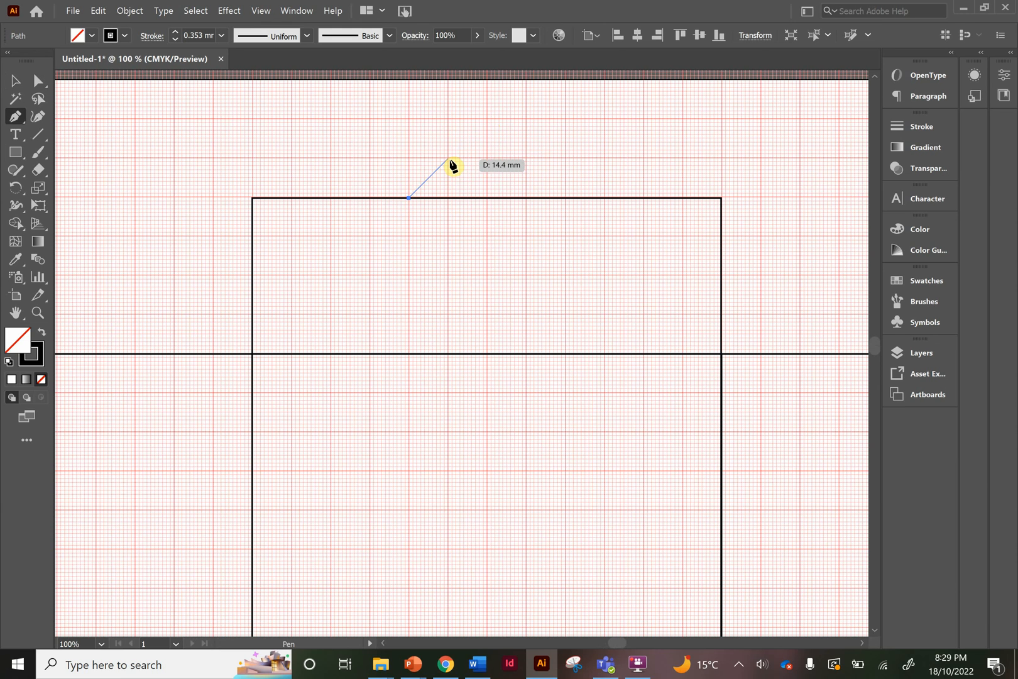
left_click(448, 159)
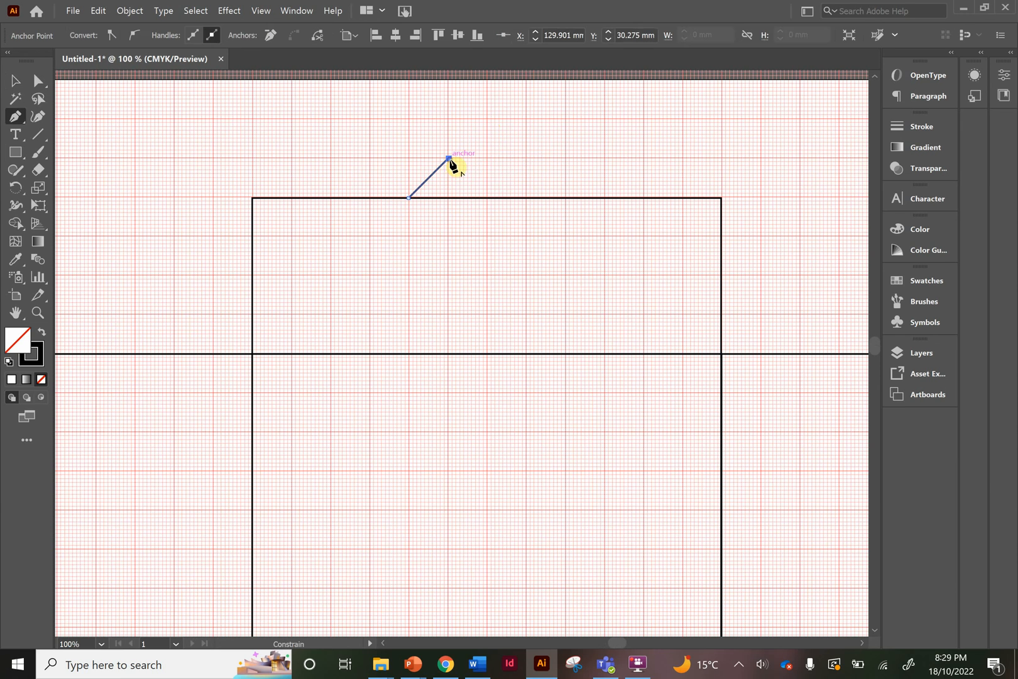
left_click(526, 158)
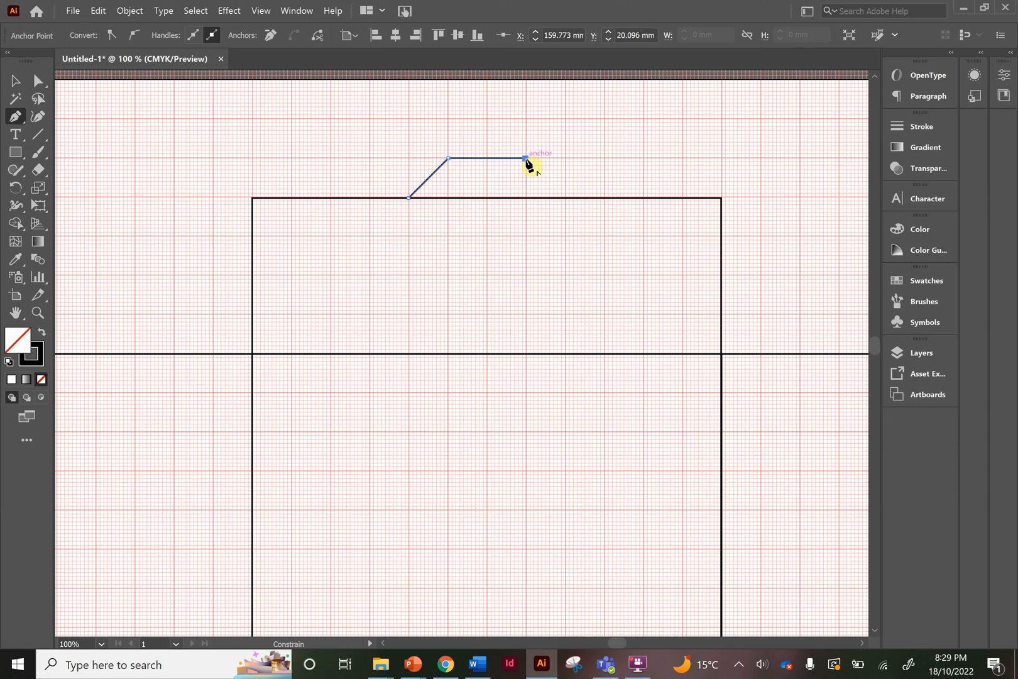
left_click(567, 199)
left_click(409, 199)
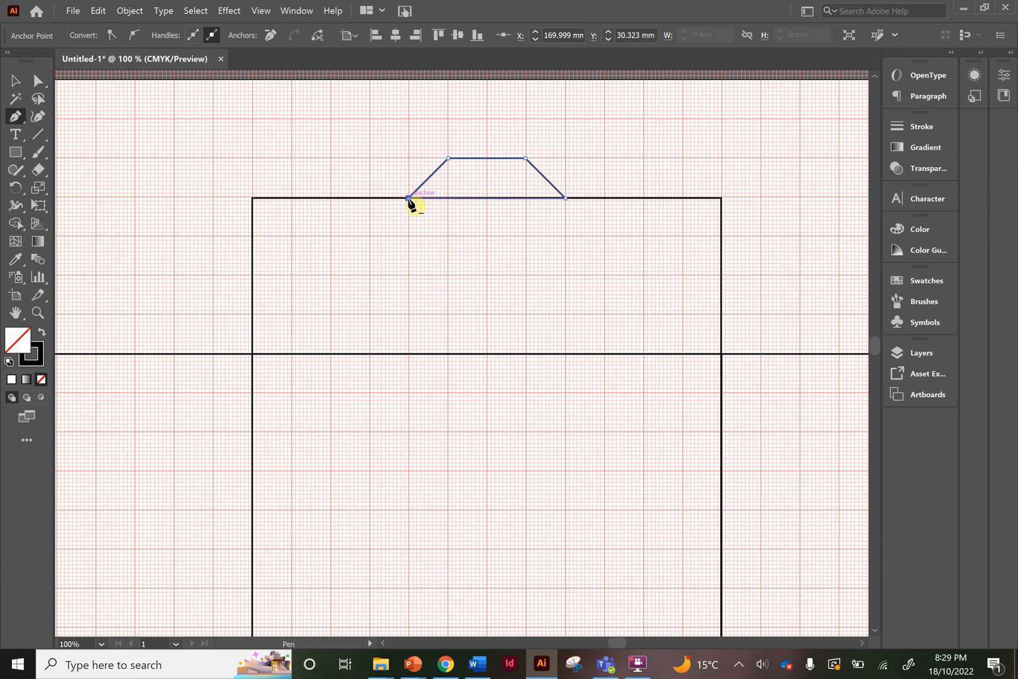
left_click(592, 163, "ctrl")
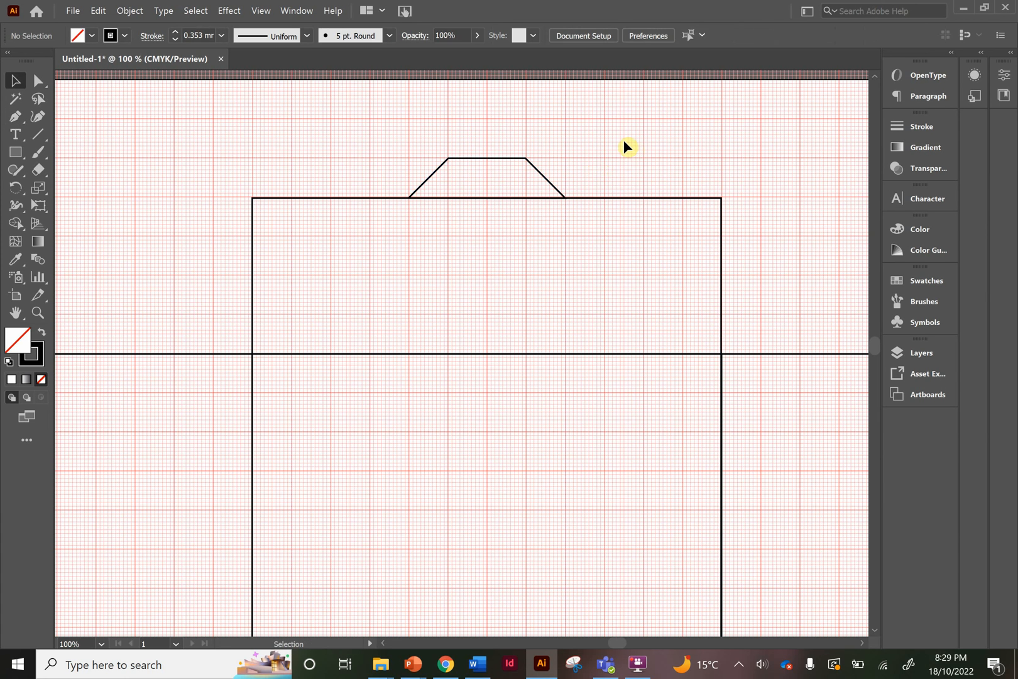
Draw a thin horizontal slot about 40 mm wide, centred in the lower part of the second top flap, and deselect it.
scroll(624, 145, "right", 10)
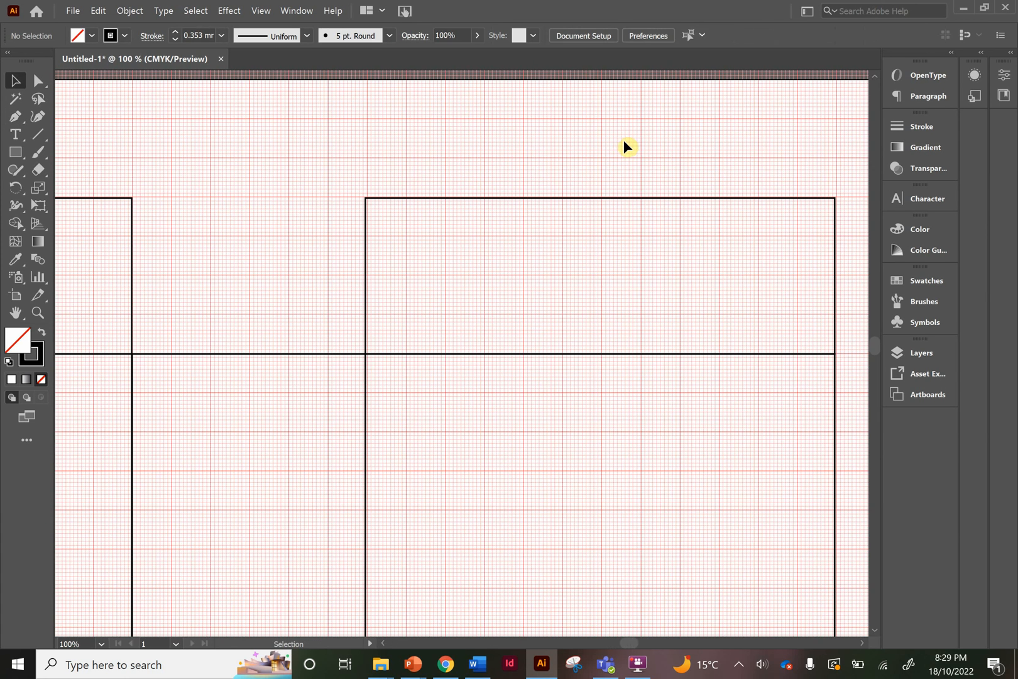
key("m")
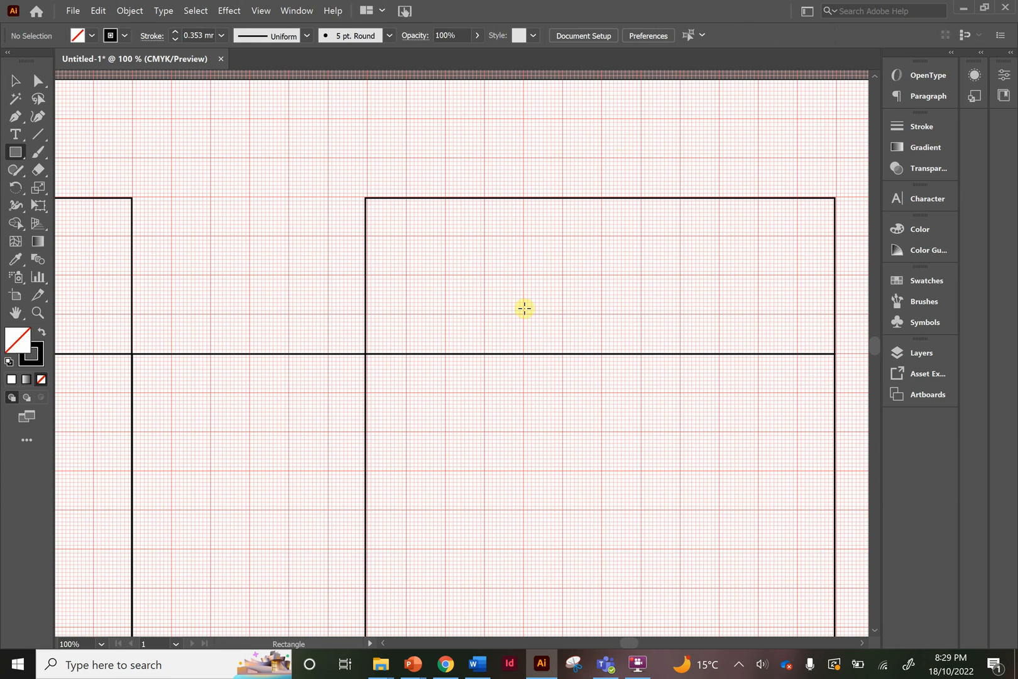
left_click_drag(523, 308, 679, 312)
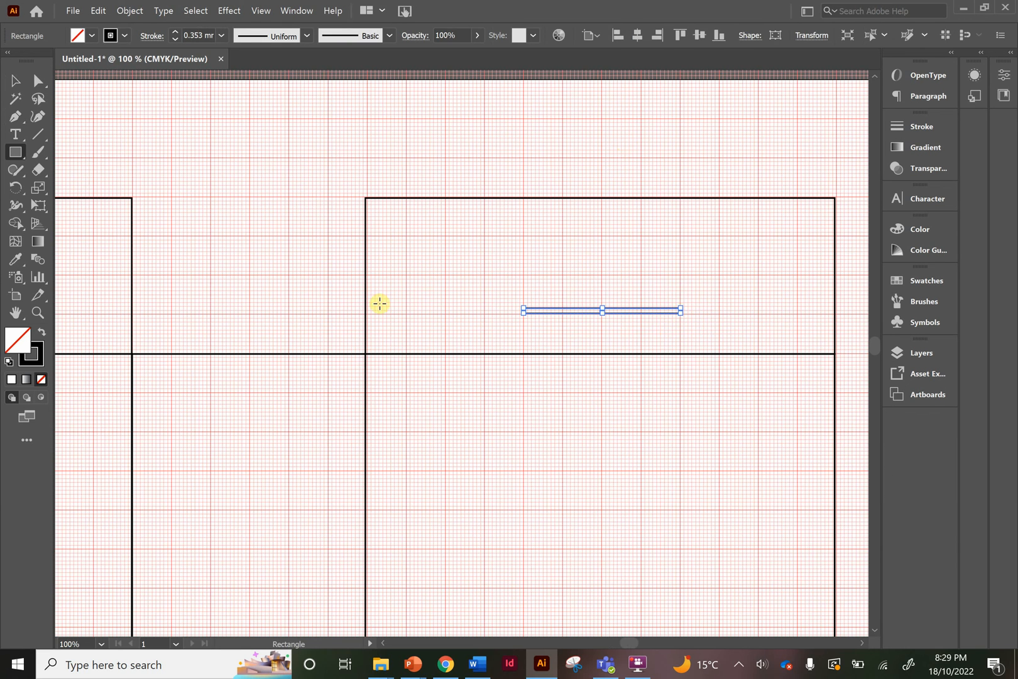
key("v")
left_click(305, 299)
key("ctrl+minus")
scroll(306, 303, "down", 3)
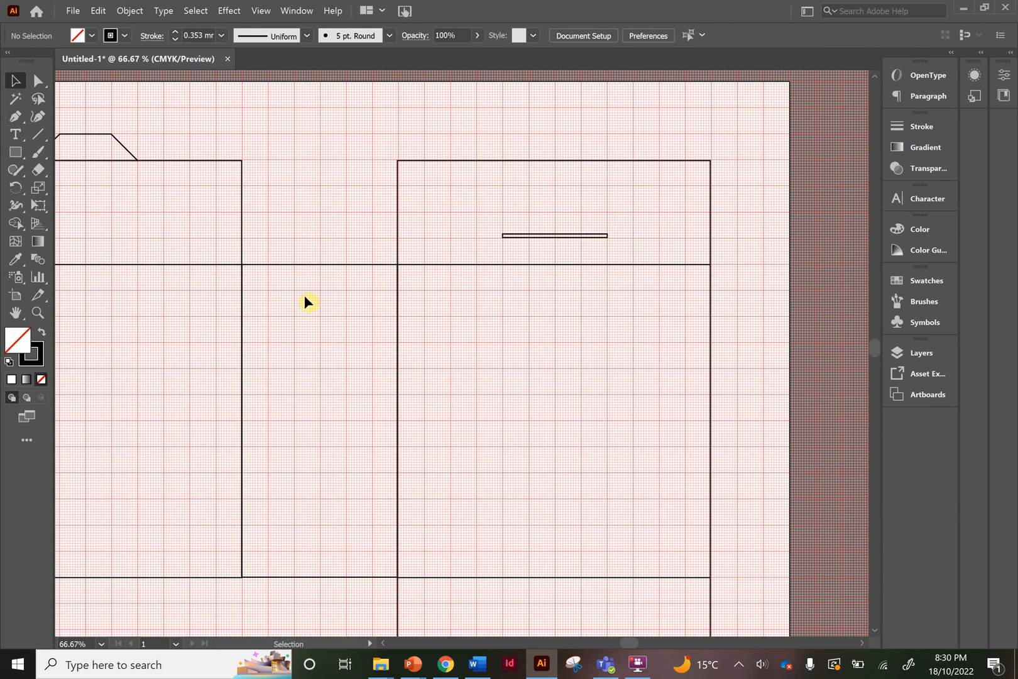
Start a Pen outline at the upper-left corner of the rectangle below the rightmost square, running diagonally about 10 mm outward and 10 mm down.
scroll(305, 303, "down", 3)
scroll(305, 303, "left", 2)
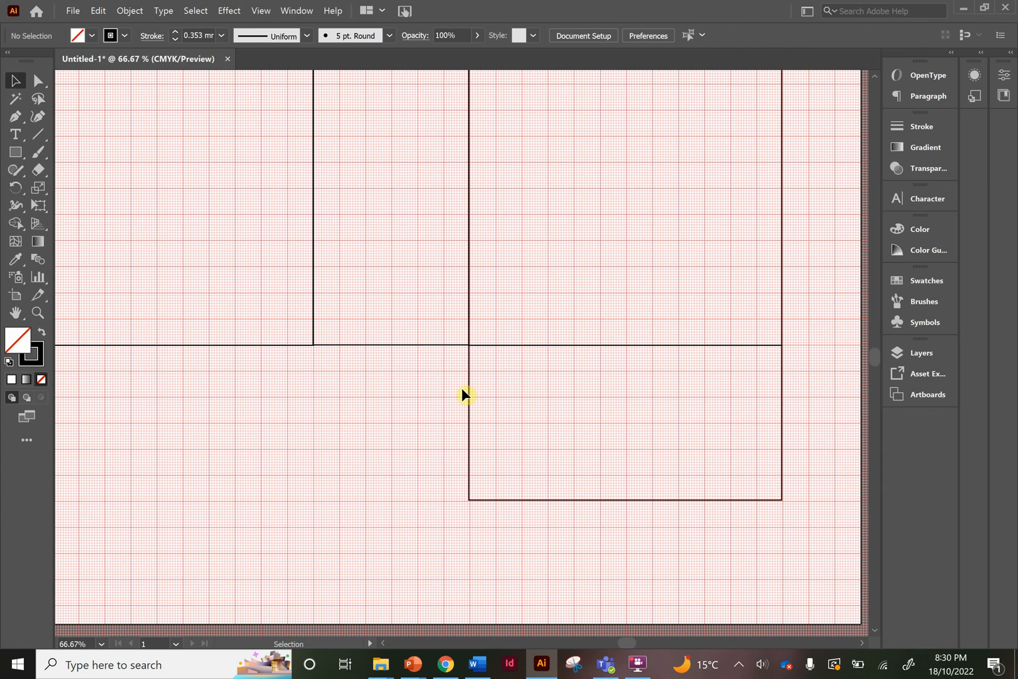
key("p")
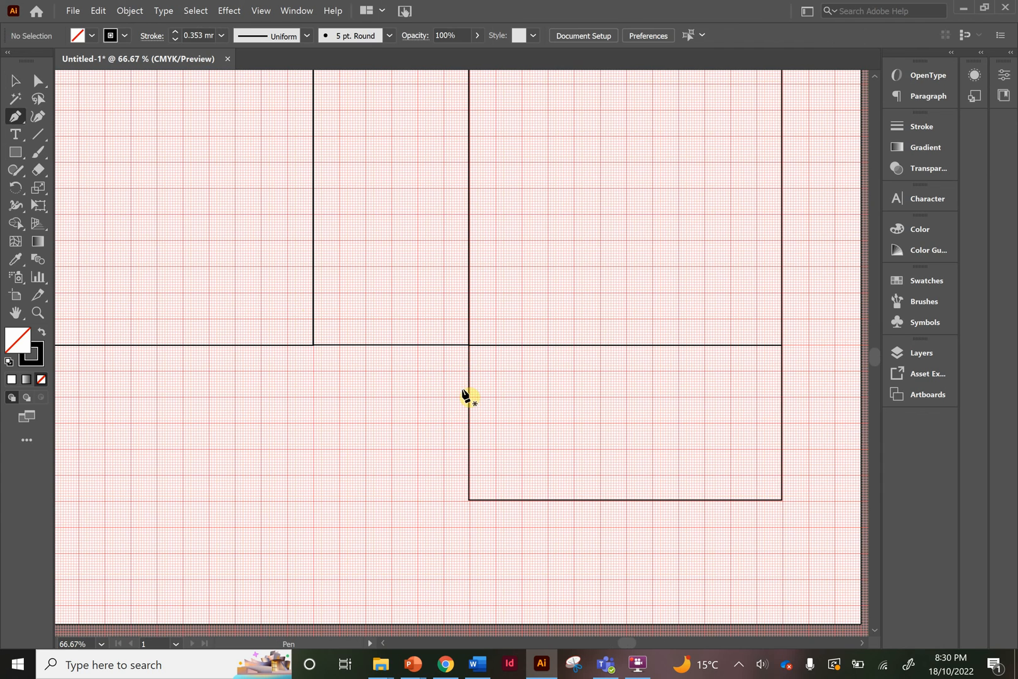
left_click(469, 345)
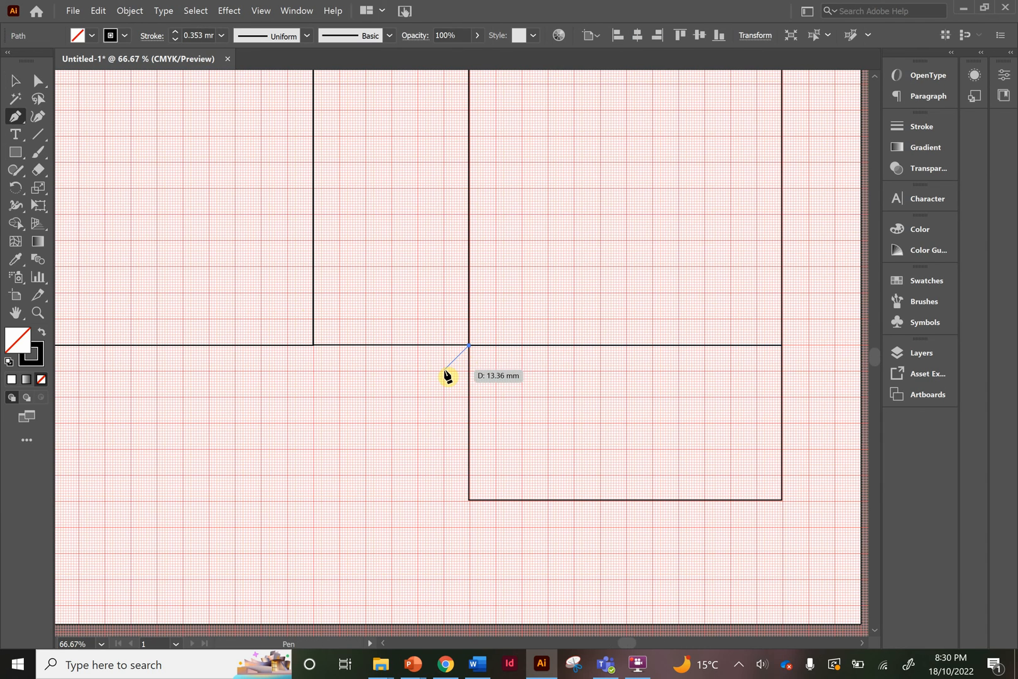
left_click(445, 371)
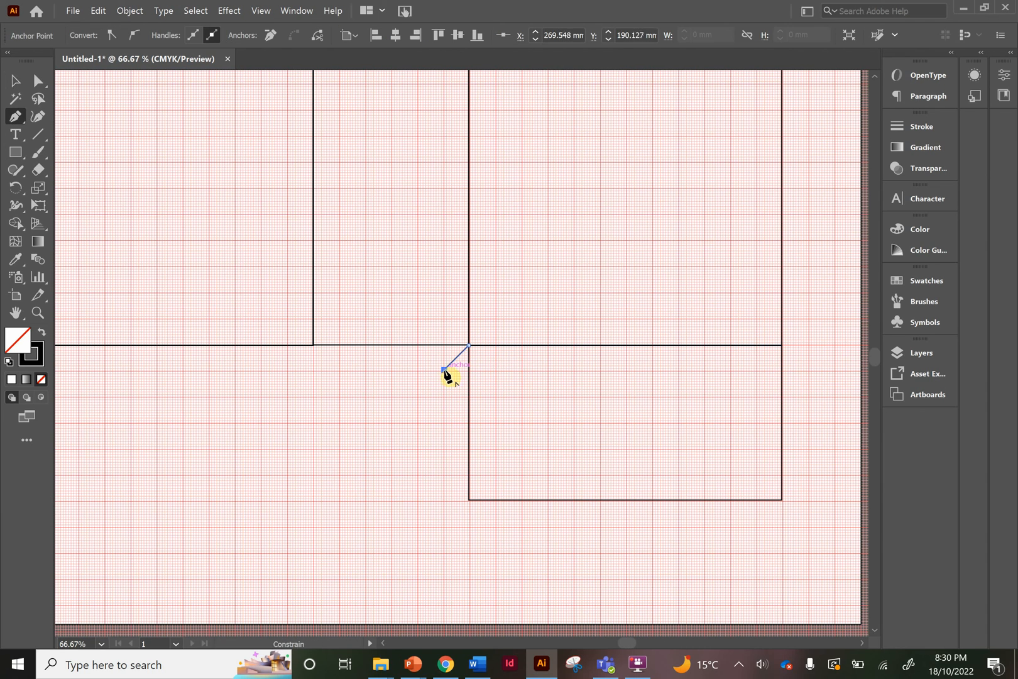
left_click(445, 500)
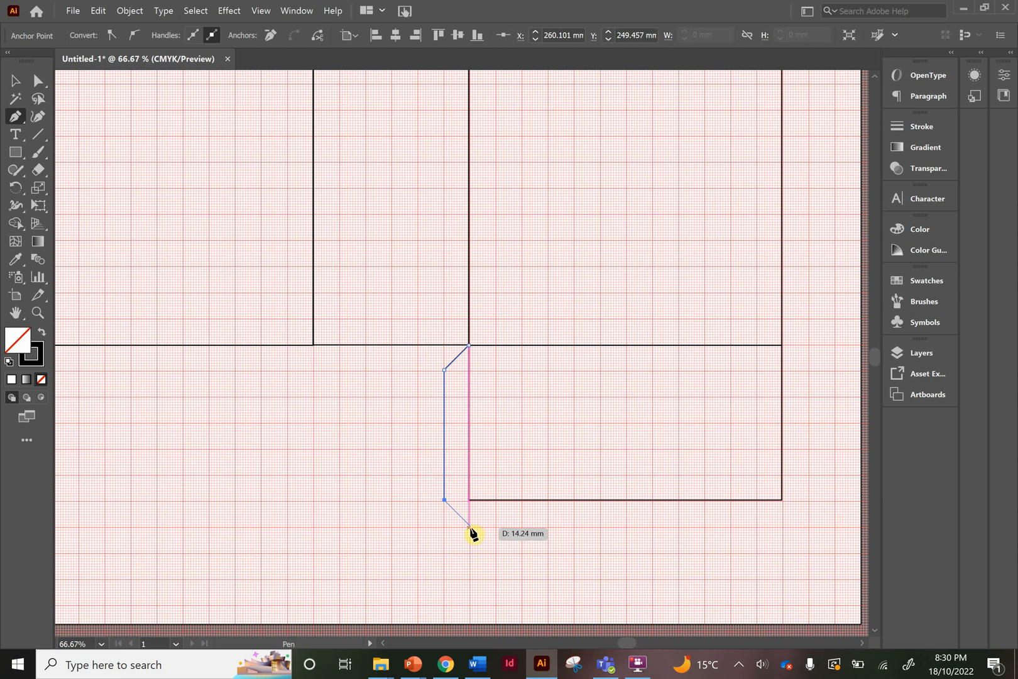
left_click(470, 526)
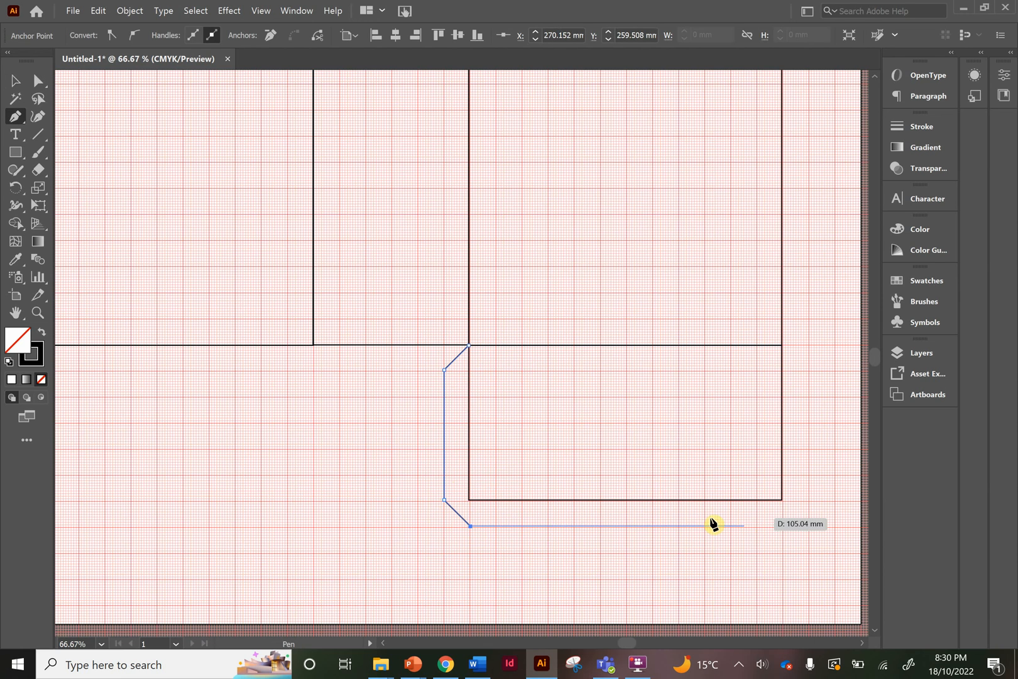
key("ctrl+z")
key("ctrl+z")
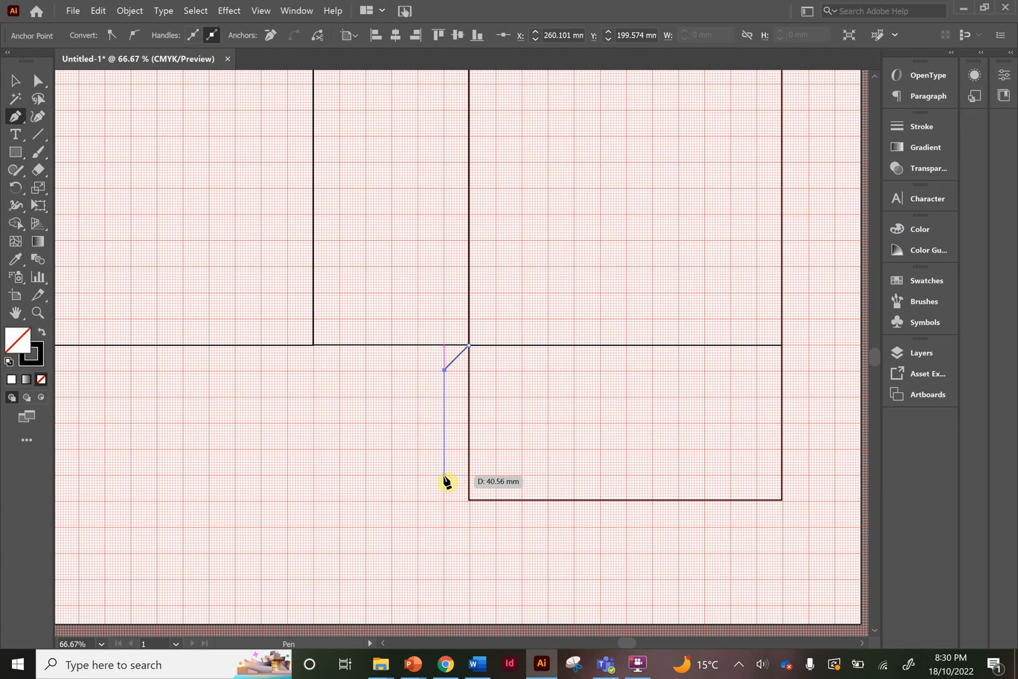
Complete the closed flap outline about 10 mm outside the rectangle's sides and lower edge, with angled corners and outer edges about 40, 100 and 40 mm long, and deselect it.
left_click(444, 476)
left_click(497, 528, "shift")
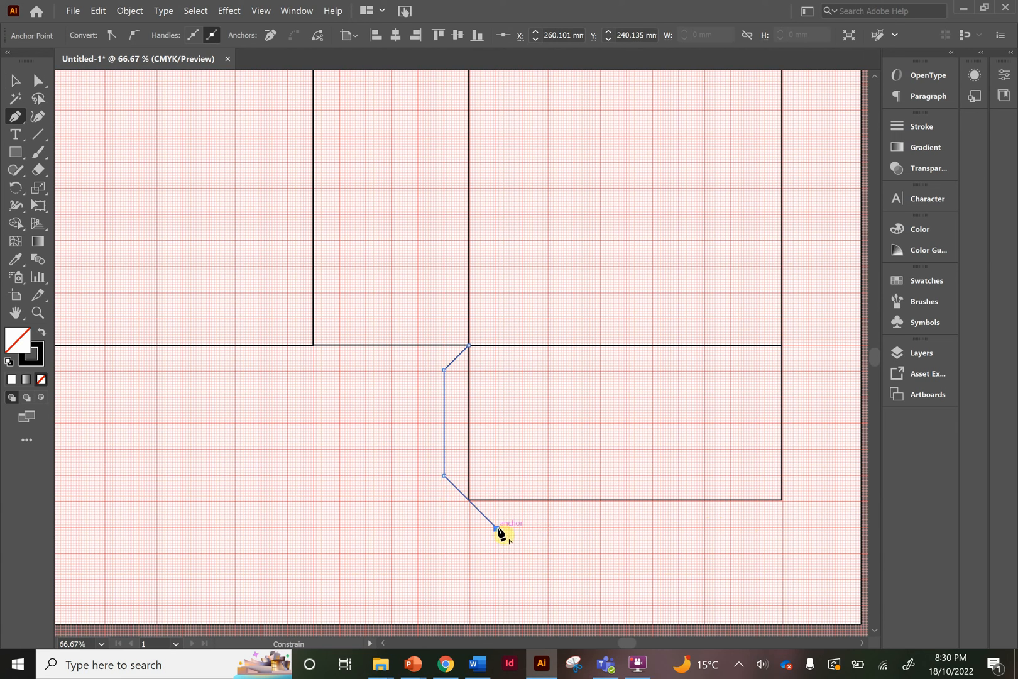
left_click(757, 527, "shift")
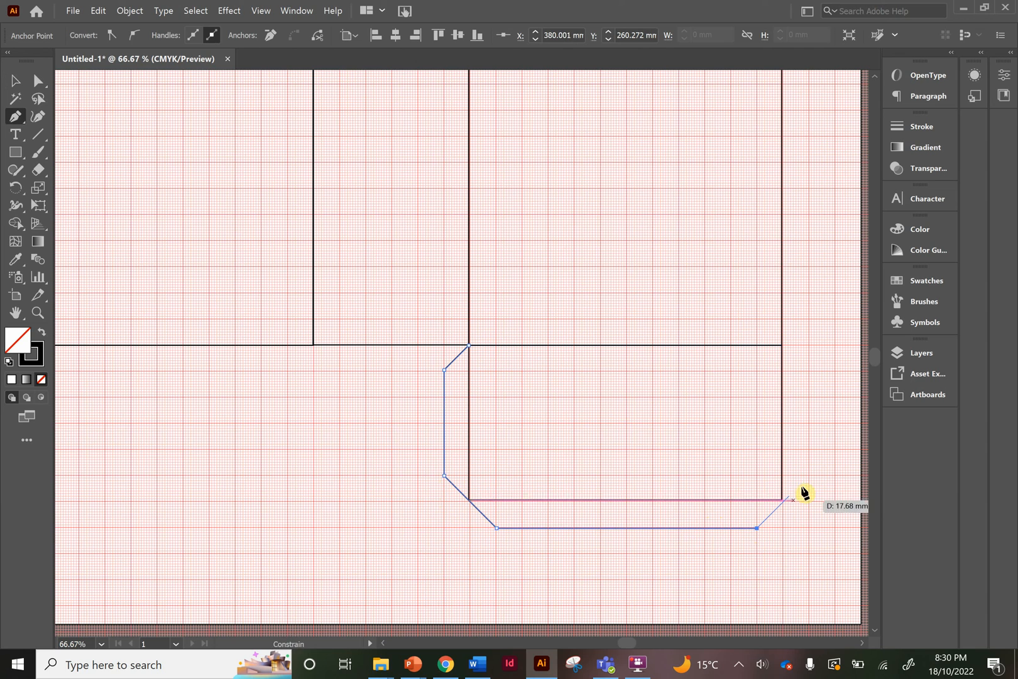
left_click(809, 475, "shift")
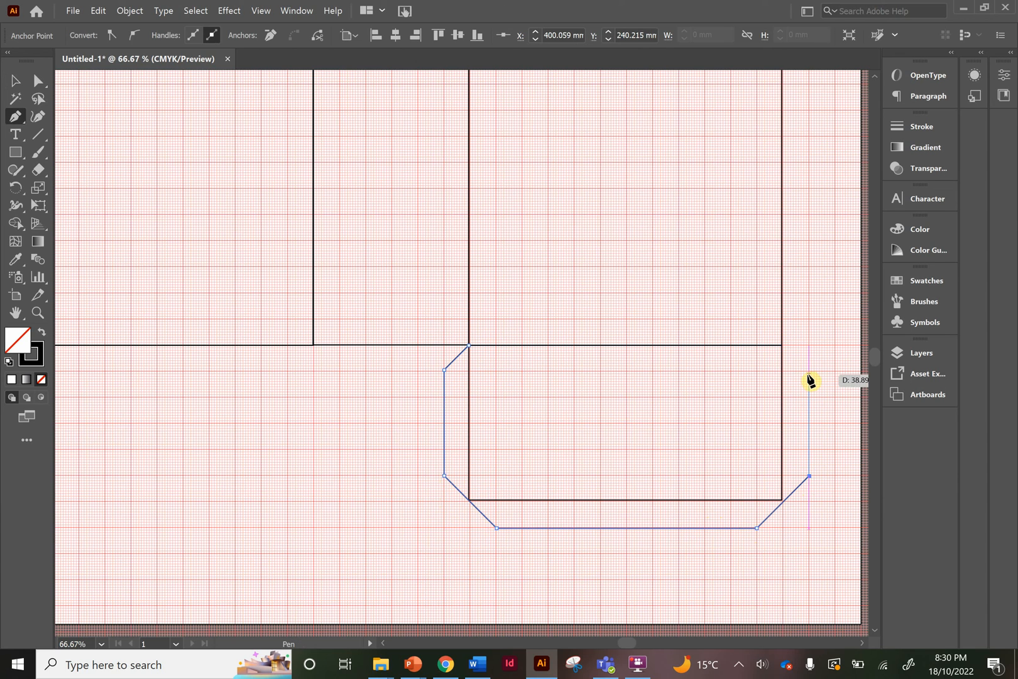
left_click(809, 372, "shift")
left_click(782, 346)
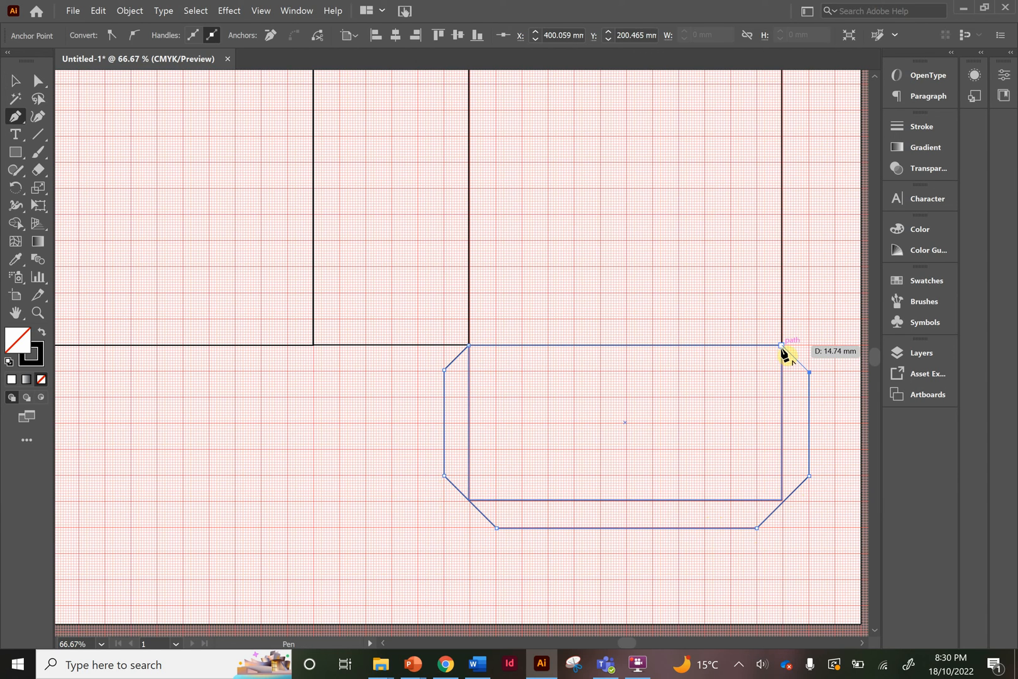
left_click(781, 346)
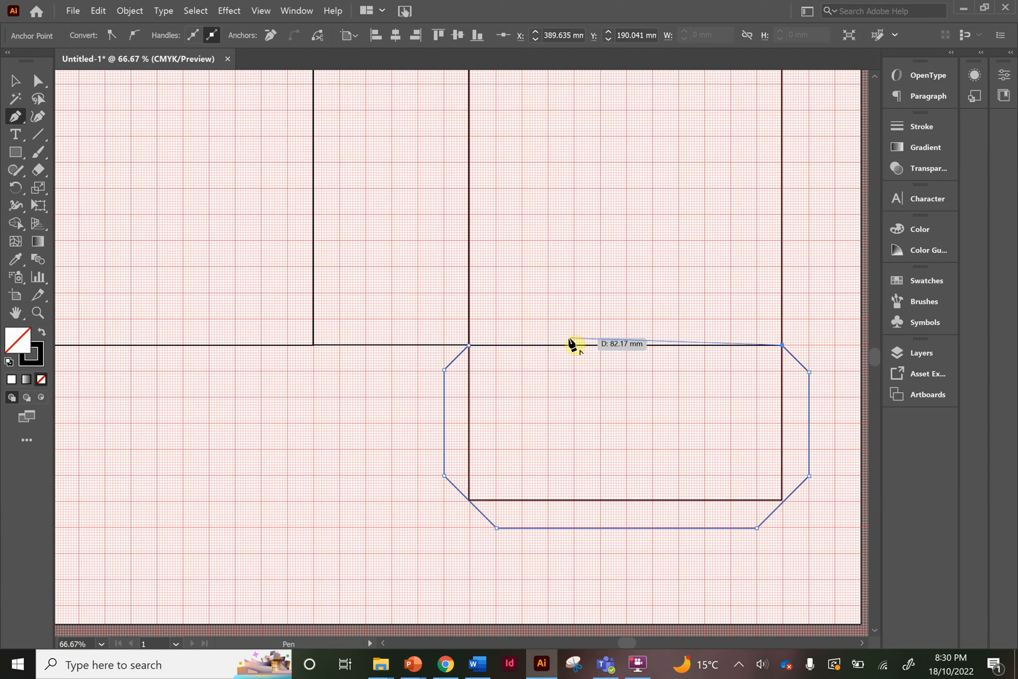
left_click(469, 345)
key("v")
left_click(346, 416)
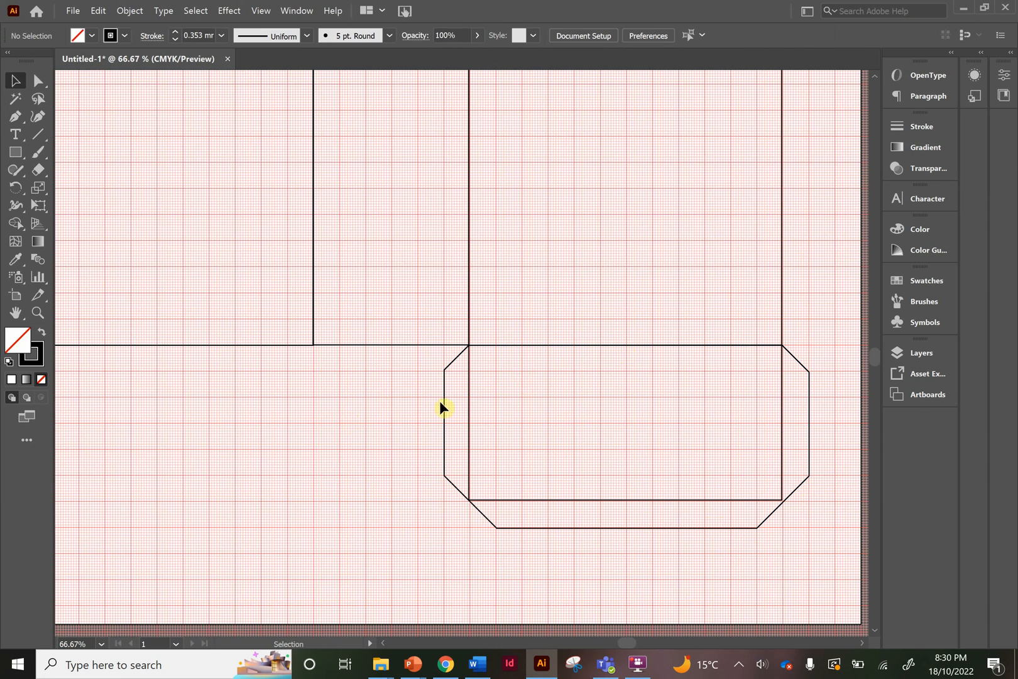
Draw a closed tapered glue flap on the leftmost panel's outer edge, about 10 mm wide, 120 mm at its base and 100 mm outside, and deselect it.
scroll(316, 446, "left", 10)
scroll(316, 447, "up", 3)
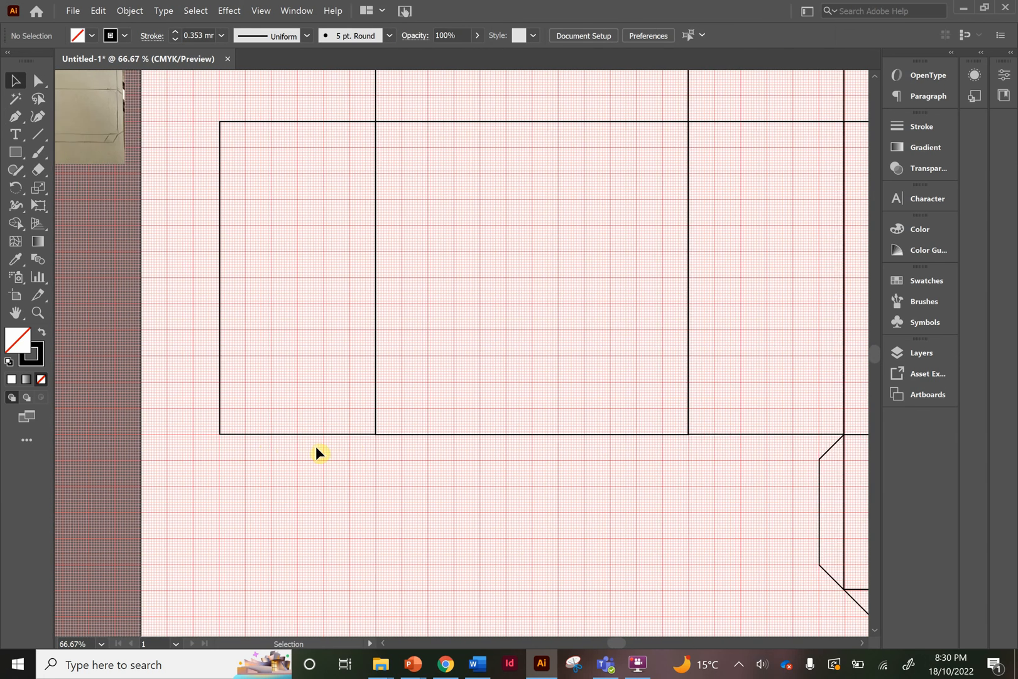
scroll(315, 446, "left", 2)
key("p")
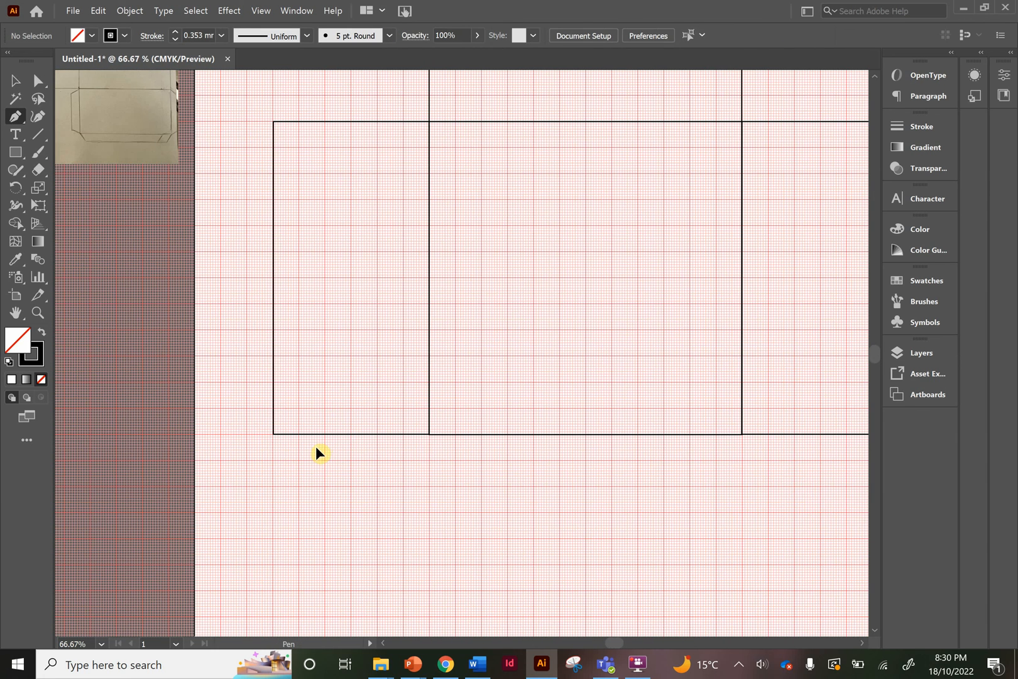
left_click(273, 122)
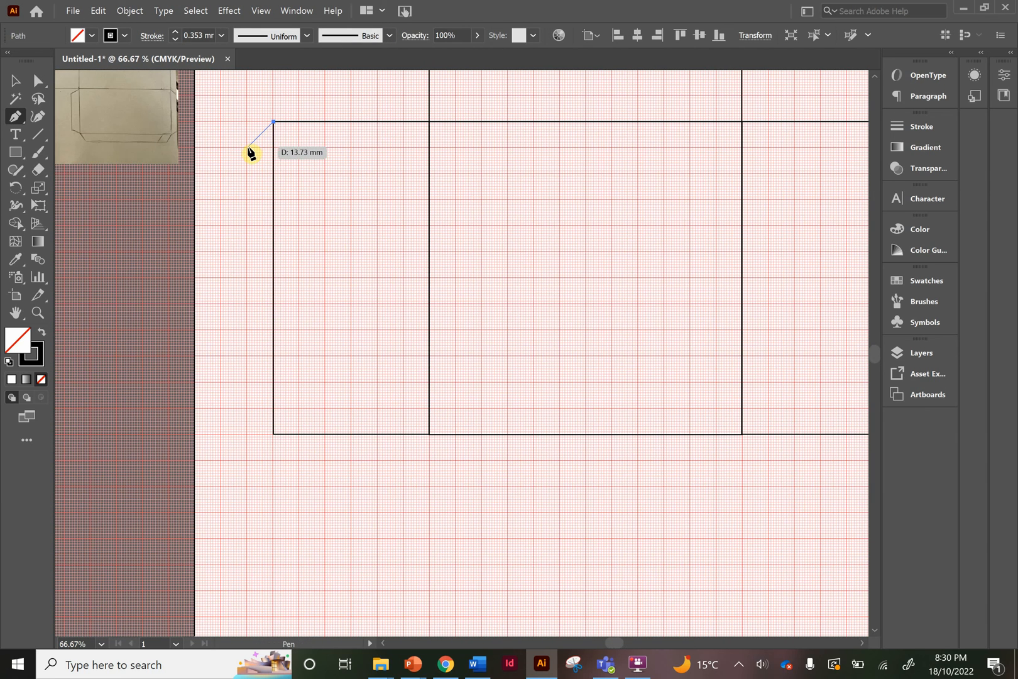
left_click(248, 147)
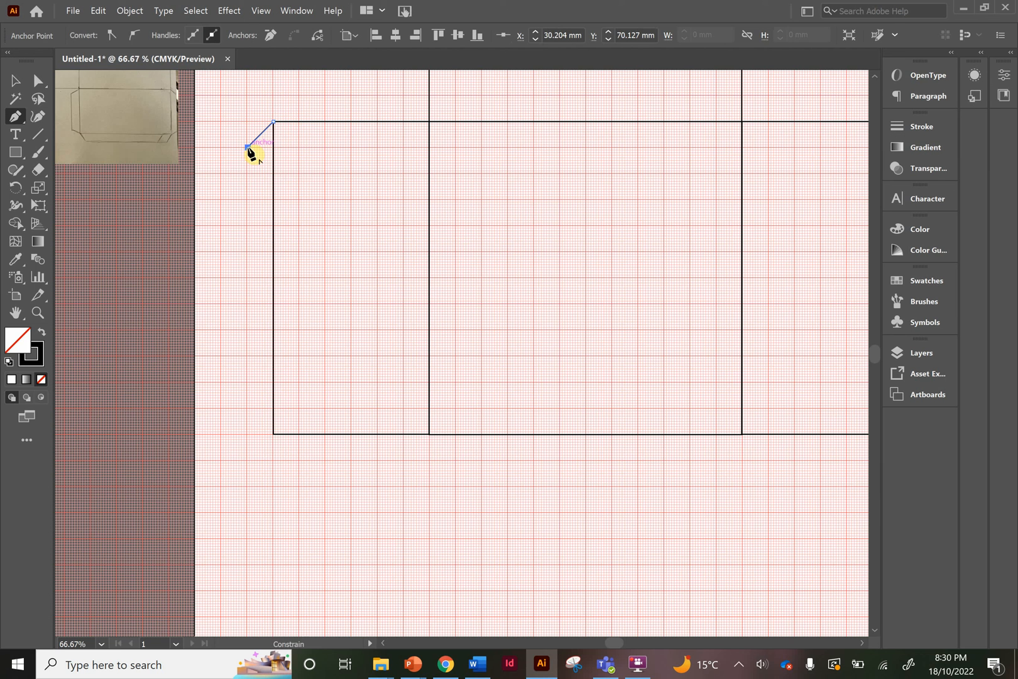
left_click(247, 407)
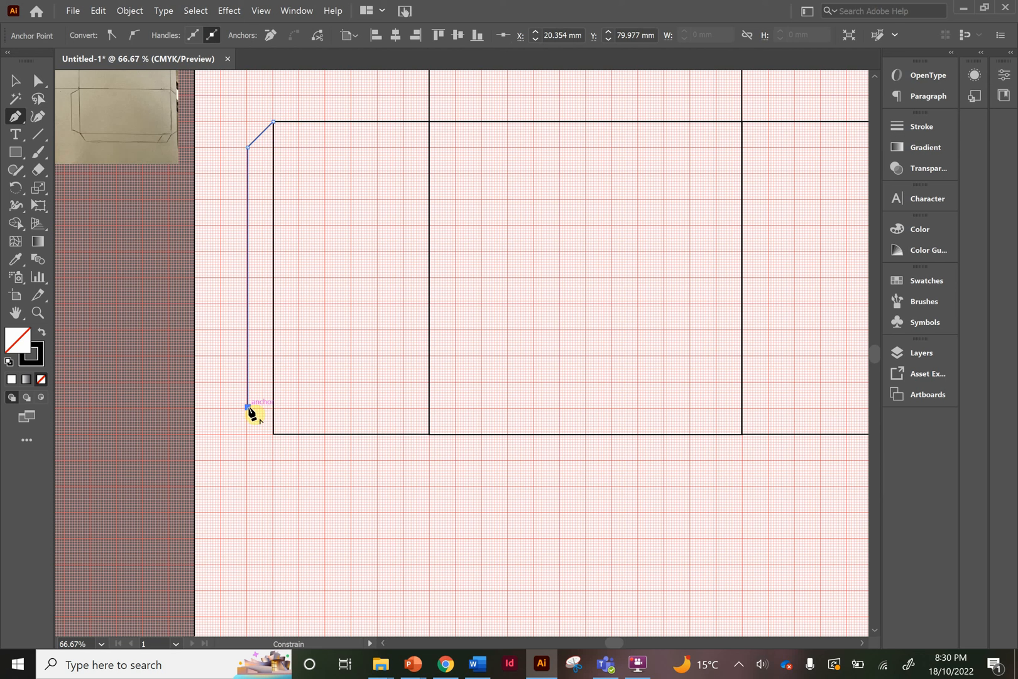
left_click(273, 434)
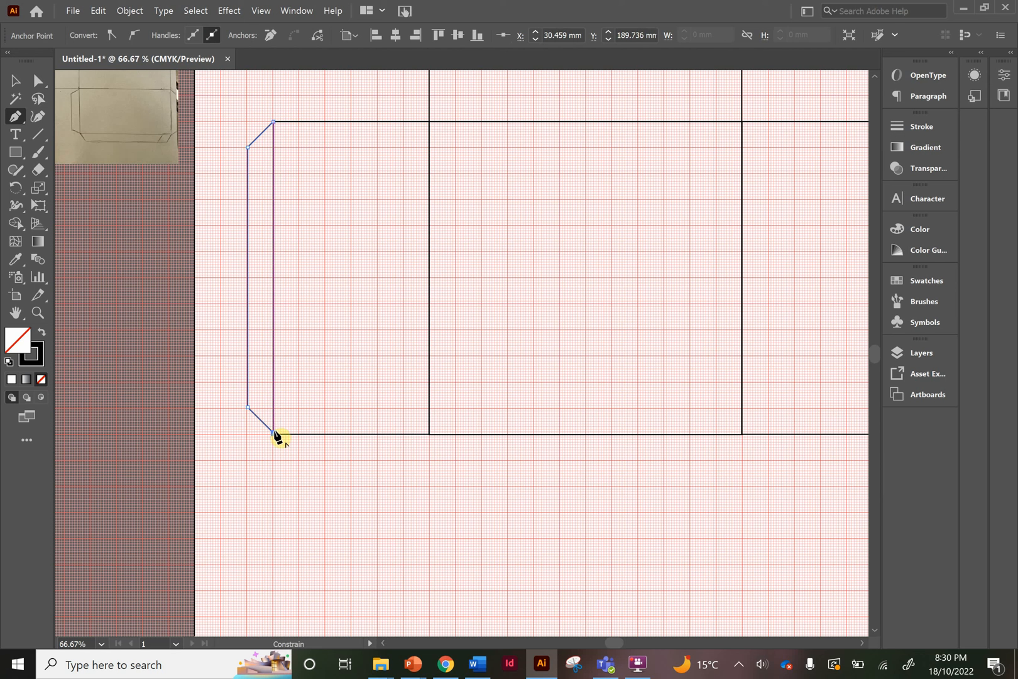
left_click(274, 122)
key("v")
left_click(381, 492)
Examine the whole net and compare it with the placed sketch photo.
key("ctrl+minus")
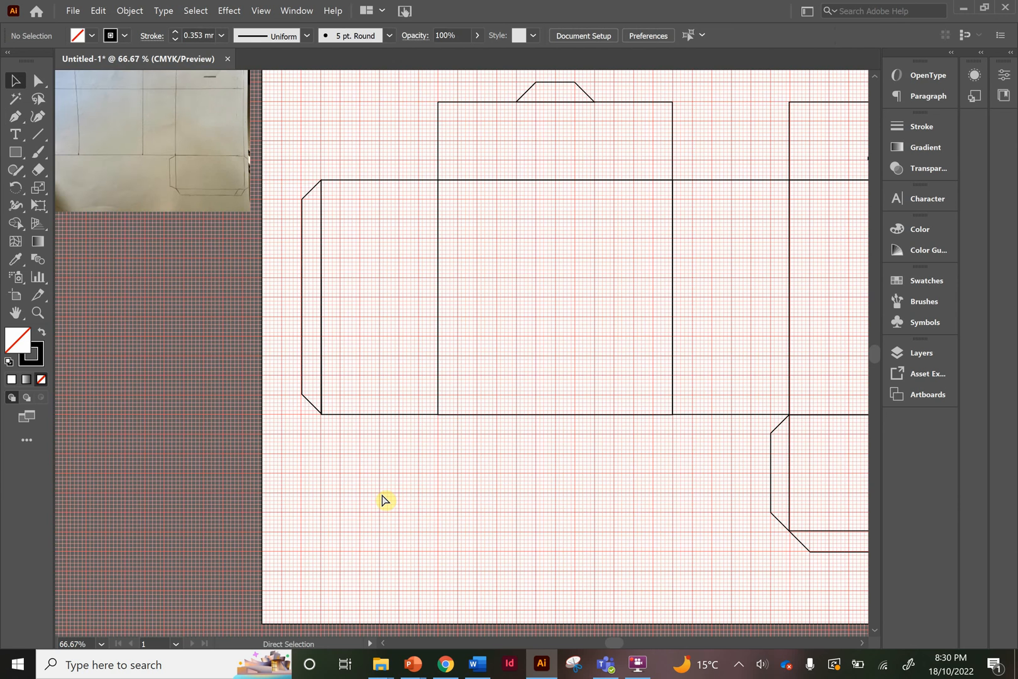
scroll(381, 493, "right", 5)
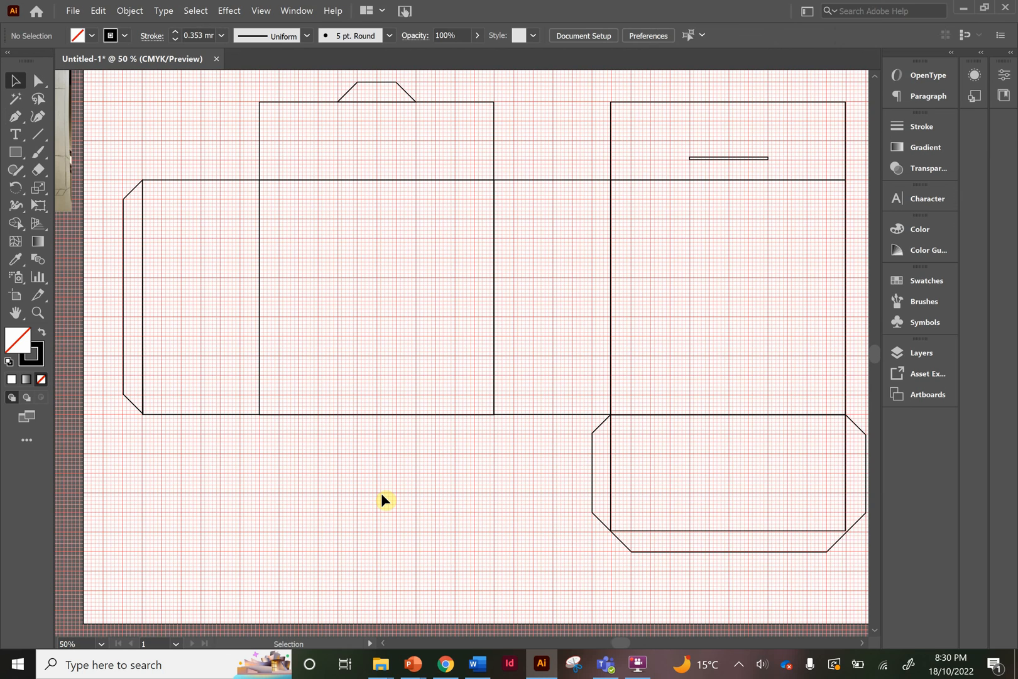
scroll(237, 315, "up", 3)
scroll(238, 315, "left", 5)
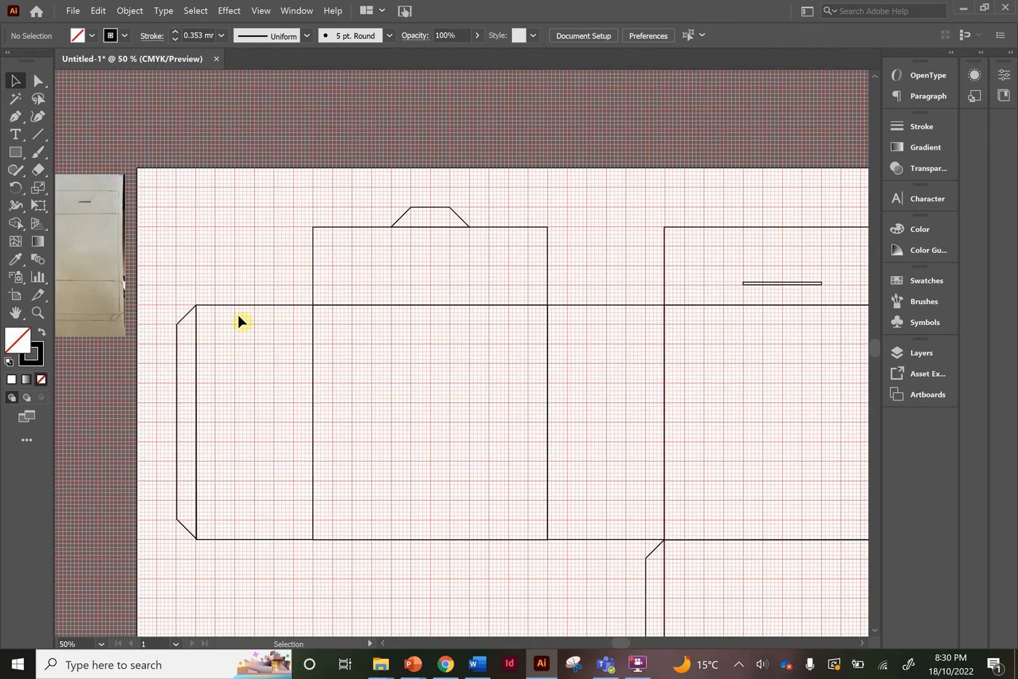
scroll(196, 250, "left", 5)
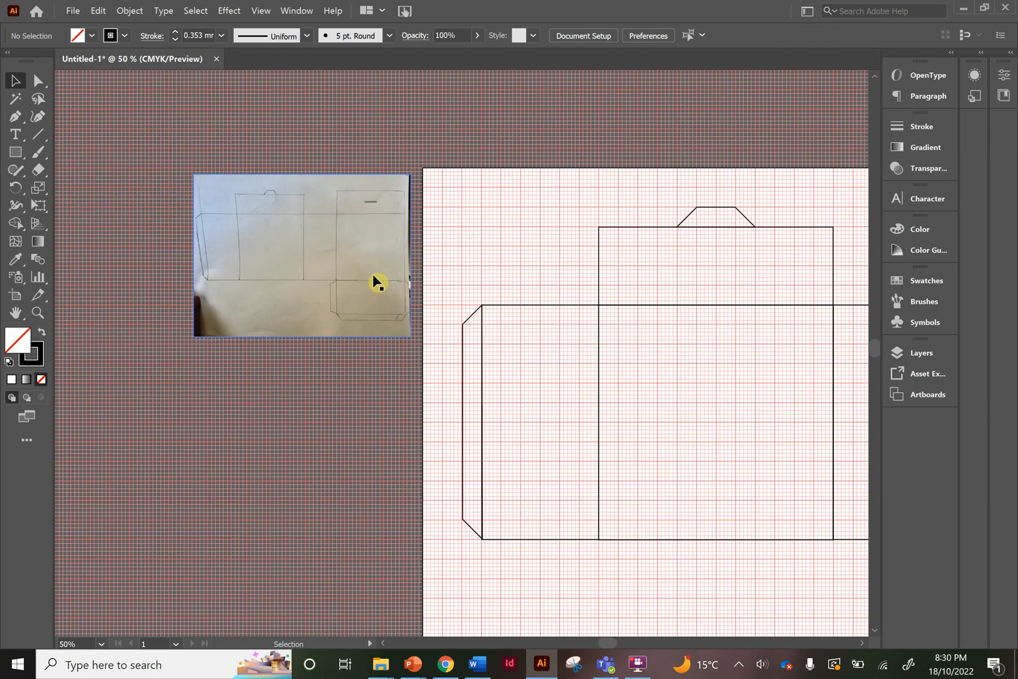
scroll(377, 283, "right", 9)
scroll(377, 283, "down", 3)
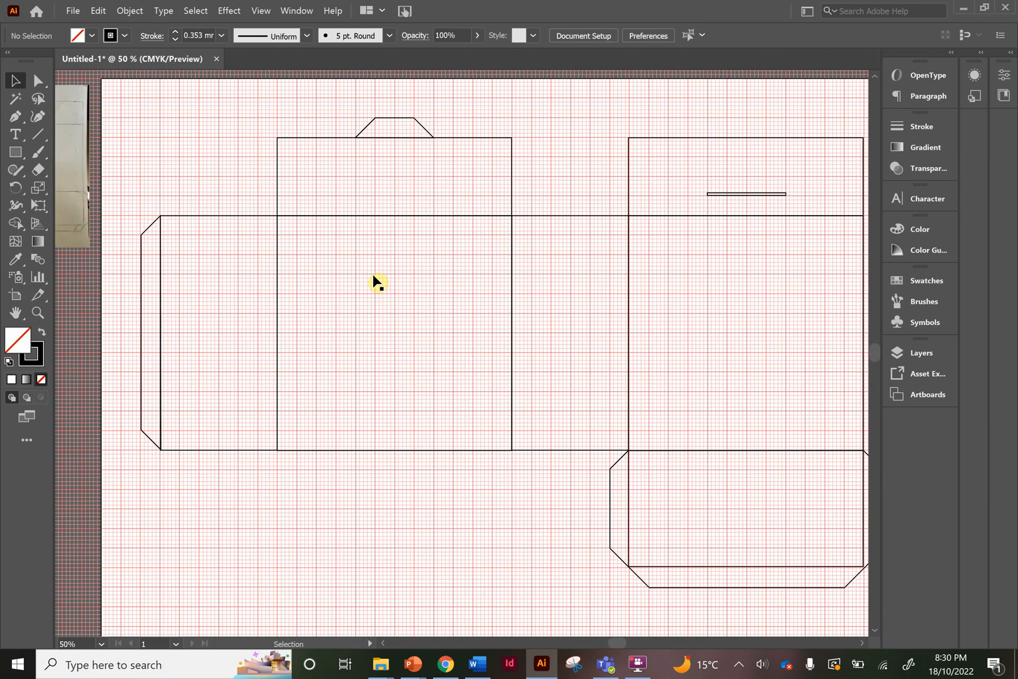
Hide the millimetre grid.
right_click(377, 283)
left_click(512, 185)
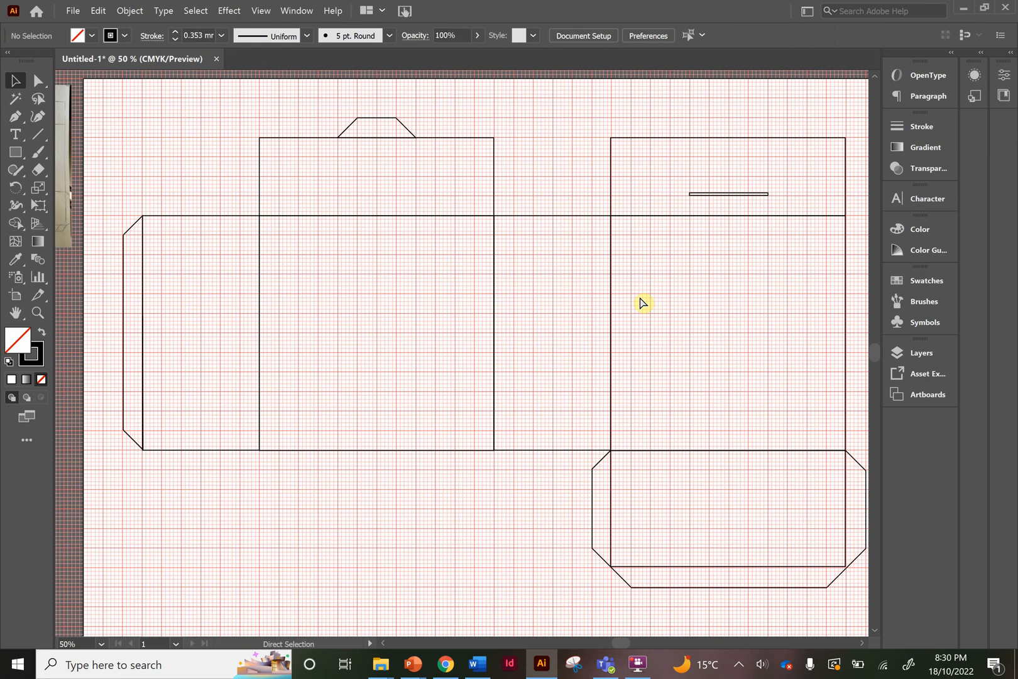
key("ctrl+apostrophe")
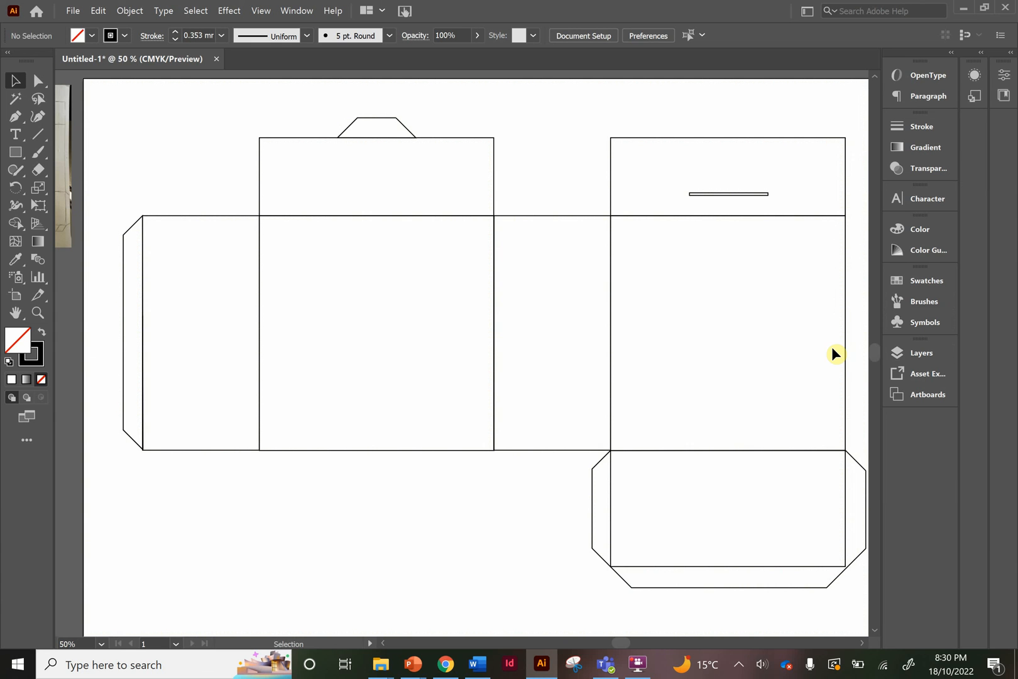
Show the layers and duplicate Layer 1 with all the net artwork.
left_click(922, 353)
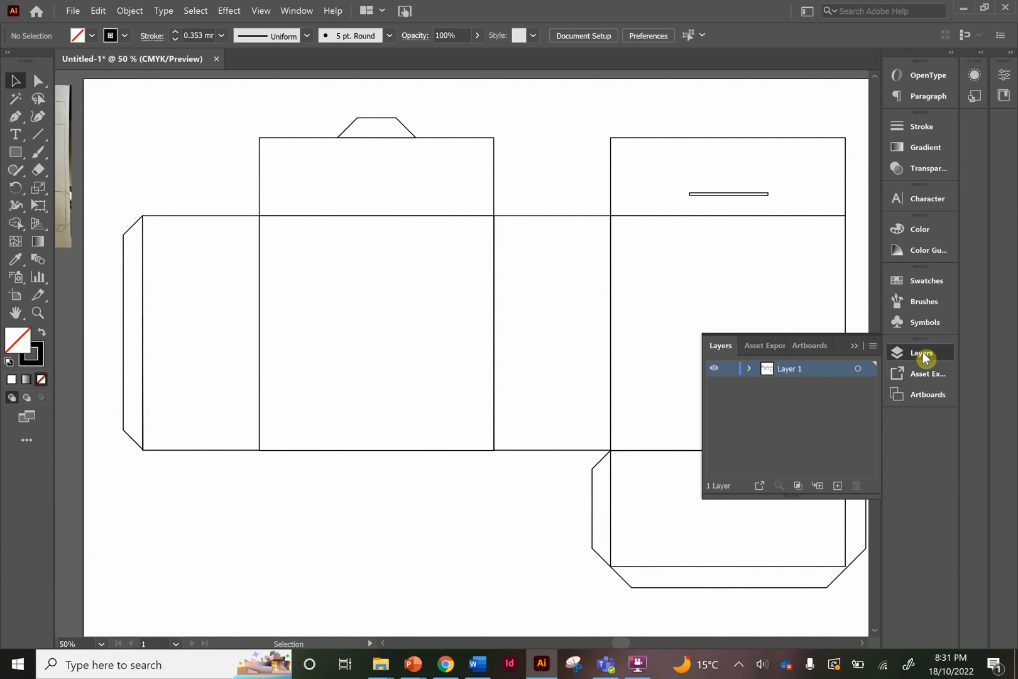
left_click(922, 354)
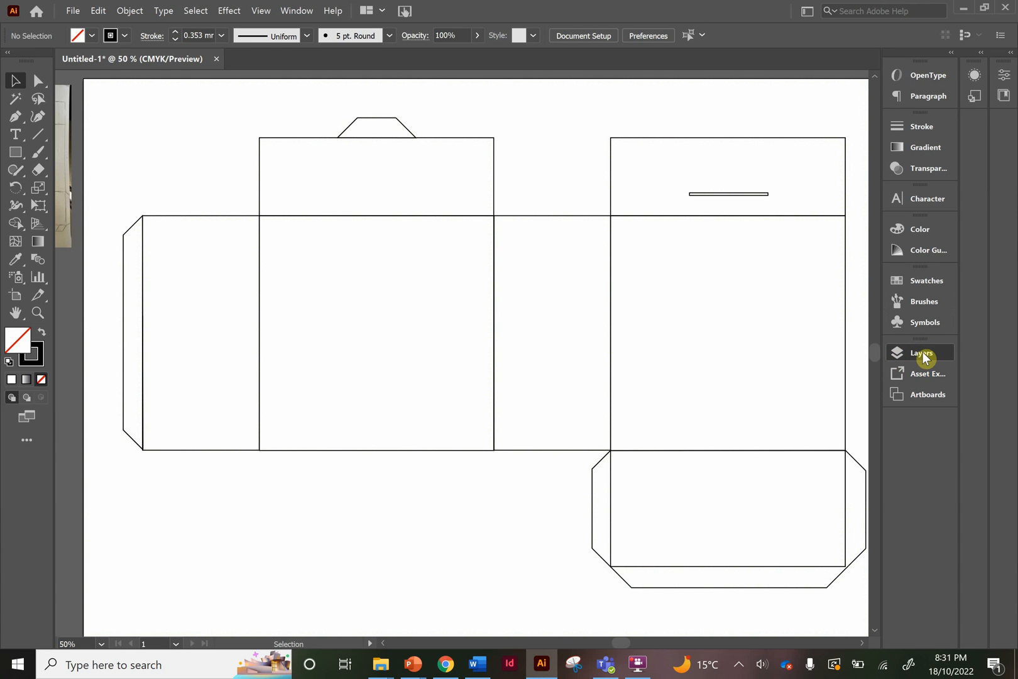
left_click(300, 10)
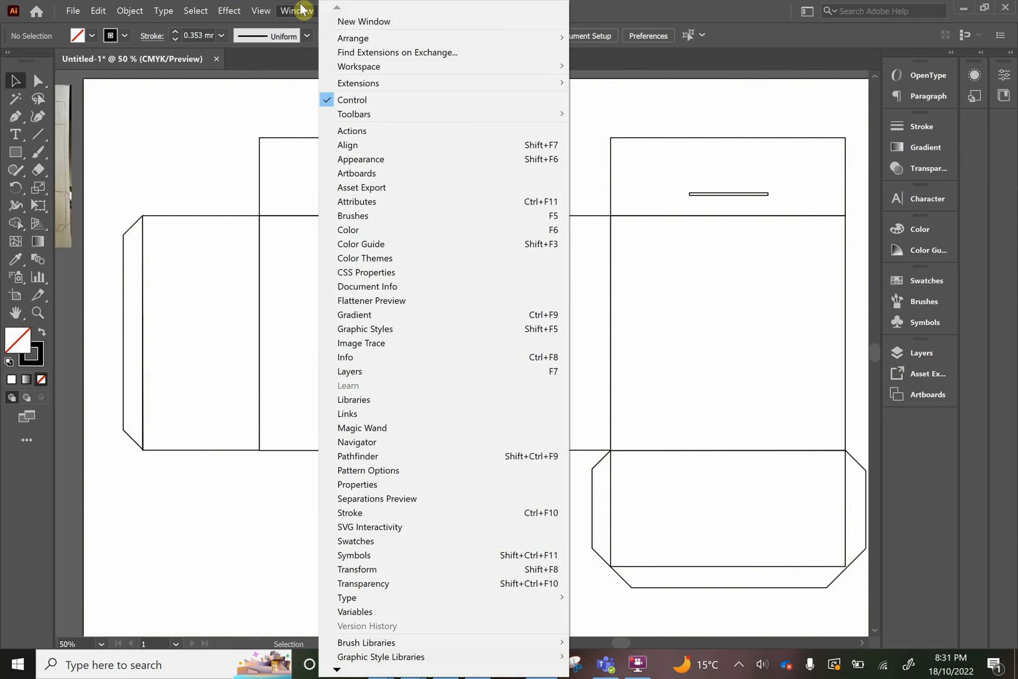
left_click(349, 372)
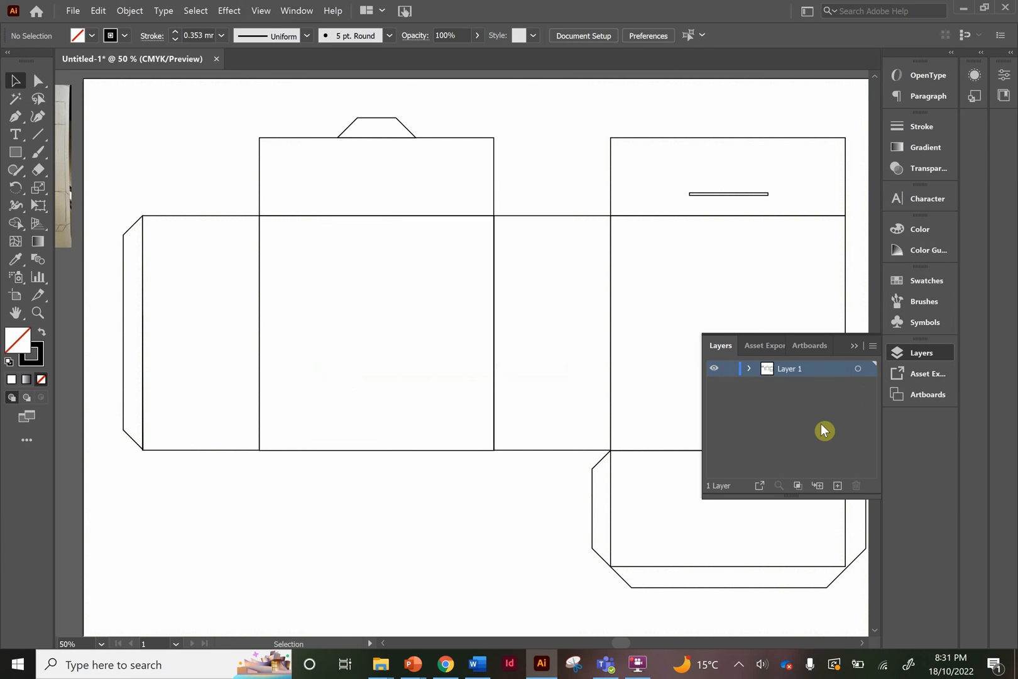
left_click(793, 374)
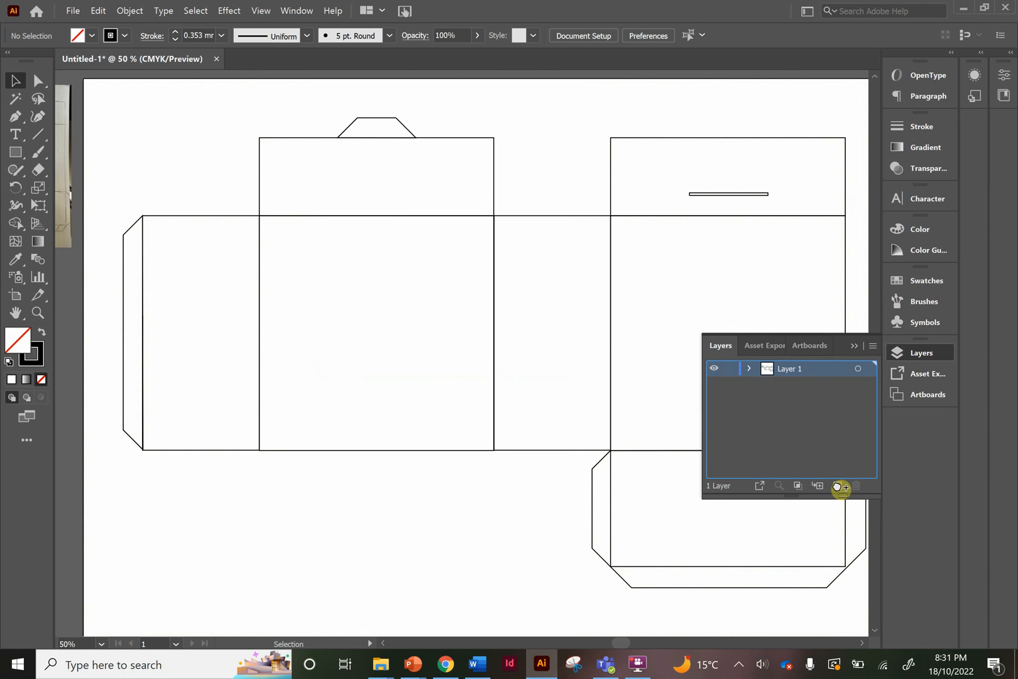
left_click_drag(838, 487, 838, 487)
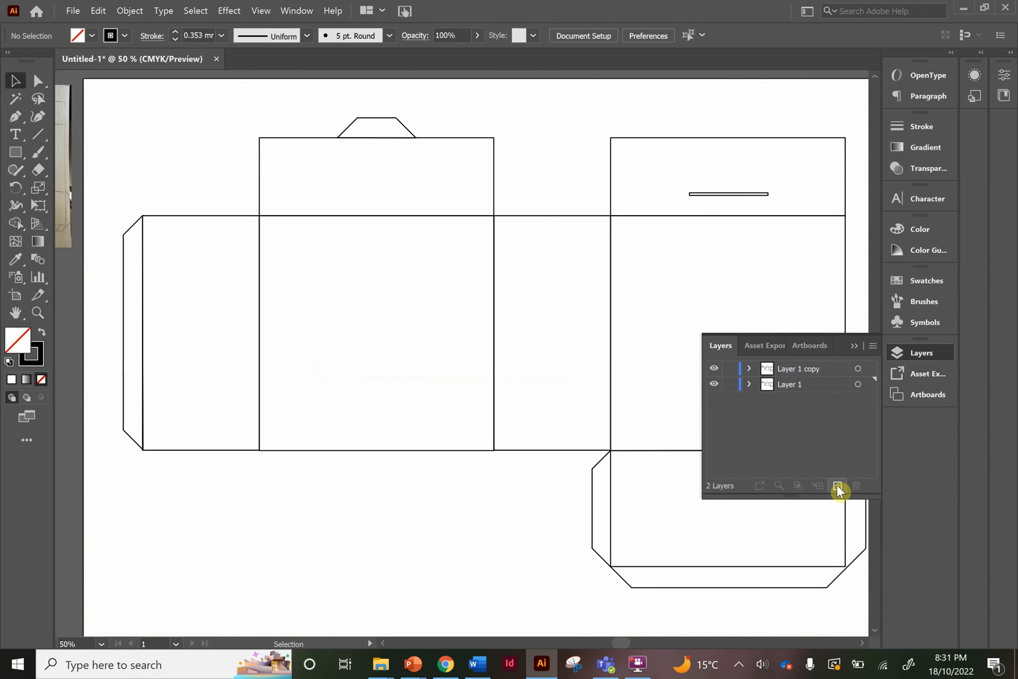
Lock and hide the original Layer 1, and make the duplicated layer active.
left_click(728, 387)
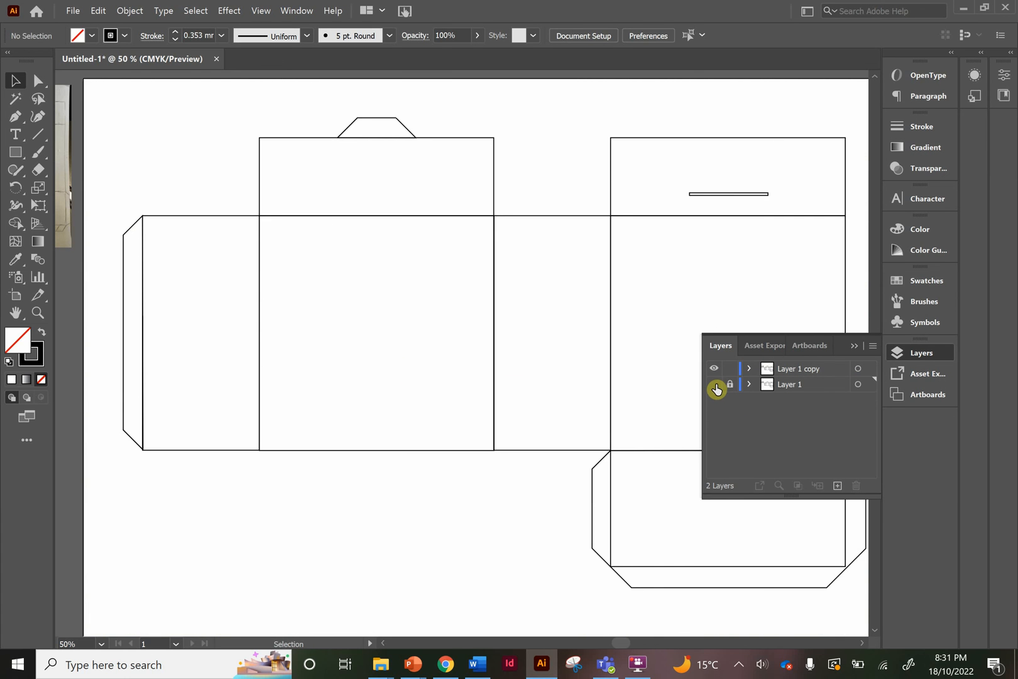
left_click(714, 384)
scroll(436, 272, "left", 5)
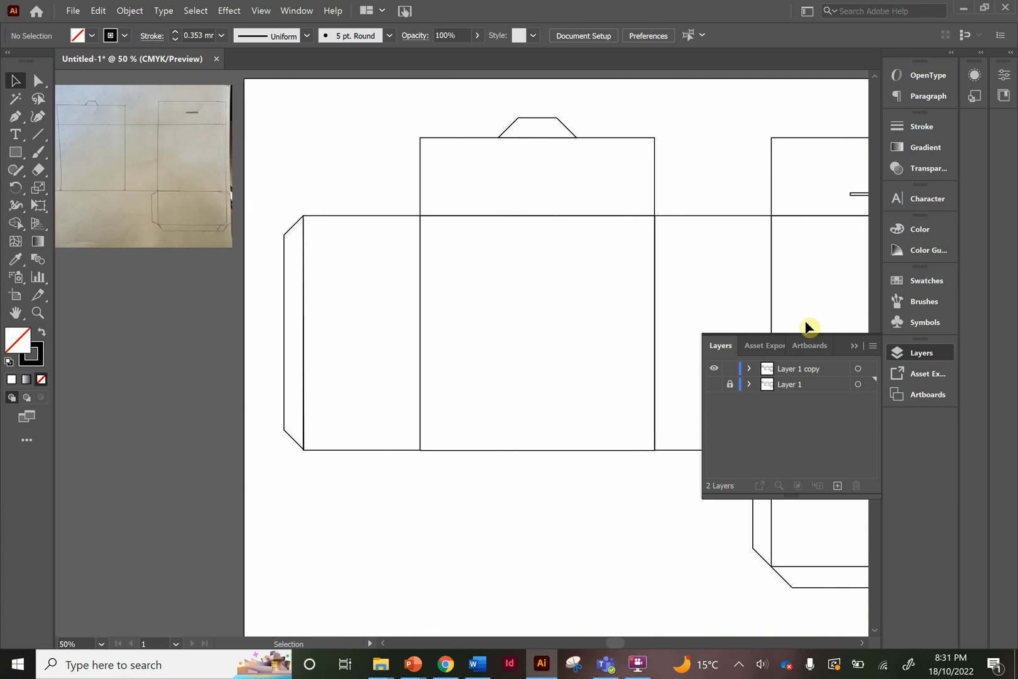
left_click(807, 369)
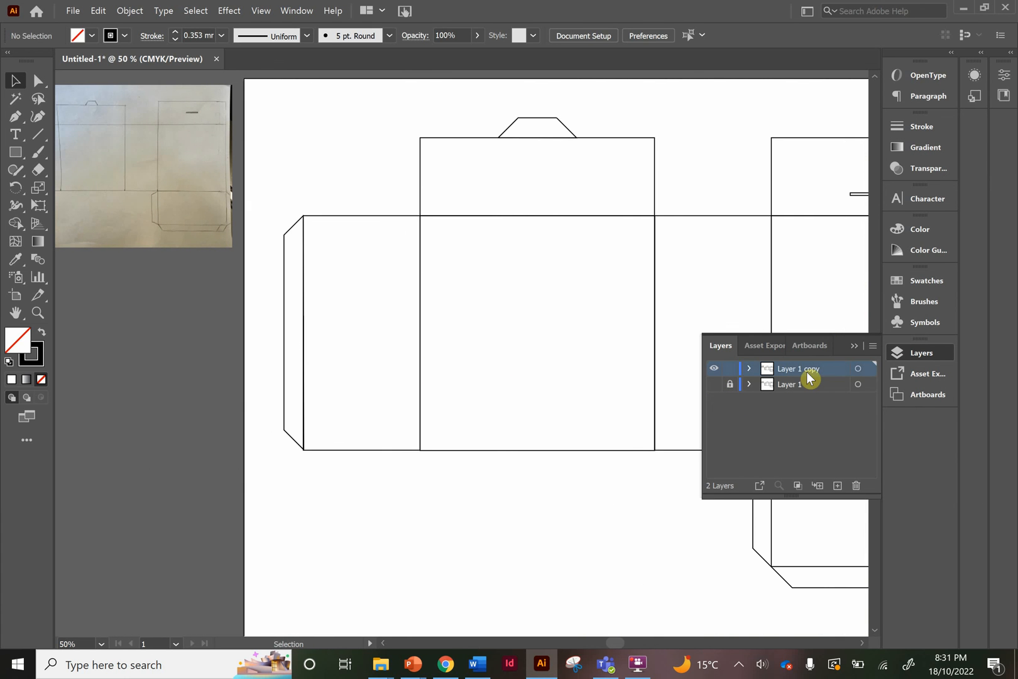
Delete the placed sketch photo from the duplicated layer.
left_click(202, 164)
key("Delete")
scroll(202, 166, "right", 5)
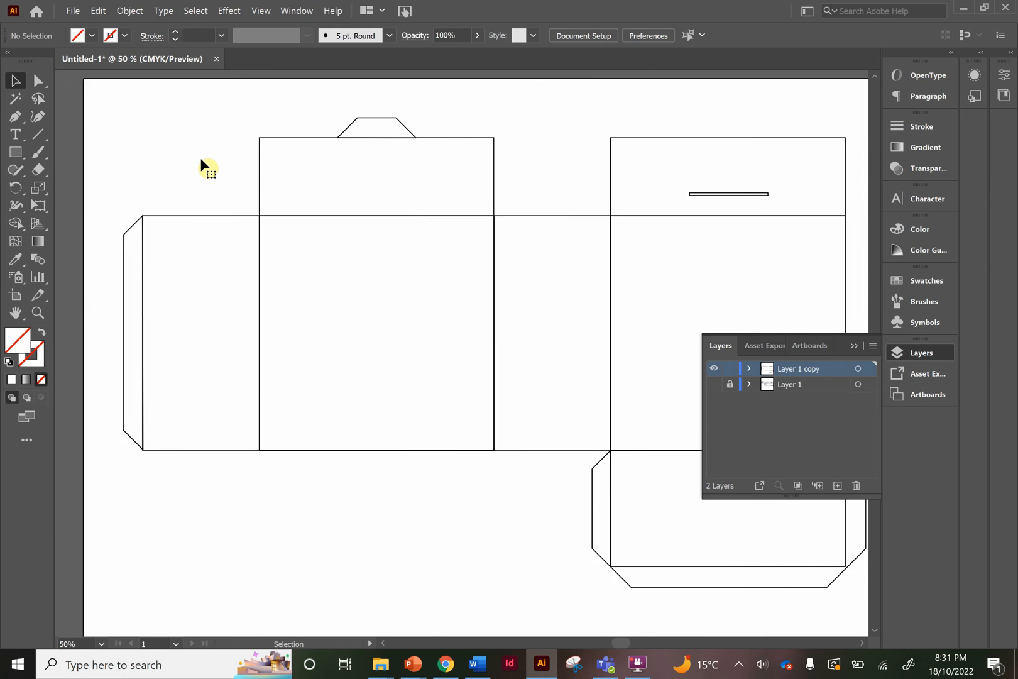
Merge all panels, flaps and the tab of the net into one outline with Shape Builder, keeping the slot separate.
scroll(201, 163, "right", 6)
key("ctrl+a")
scroll(201, 162, "left", 3)
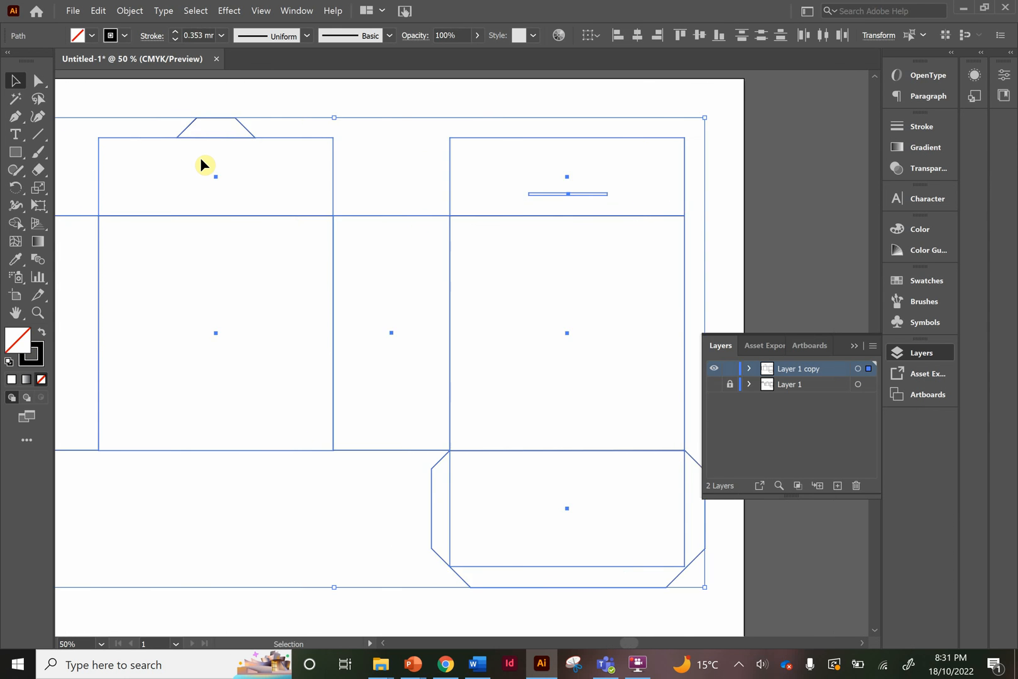
key("ctrl+minus")
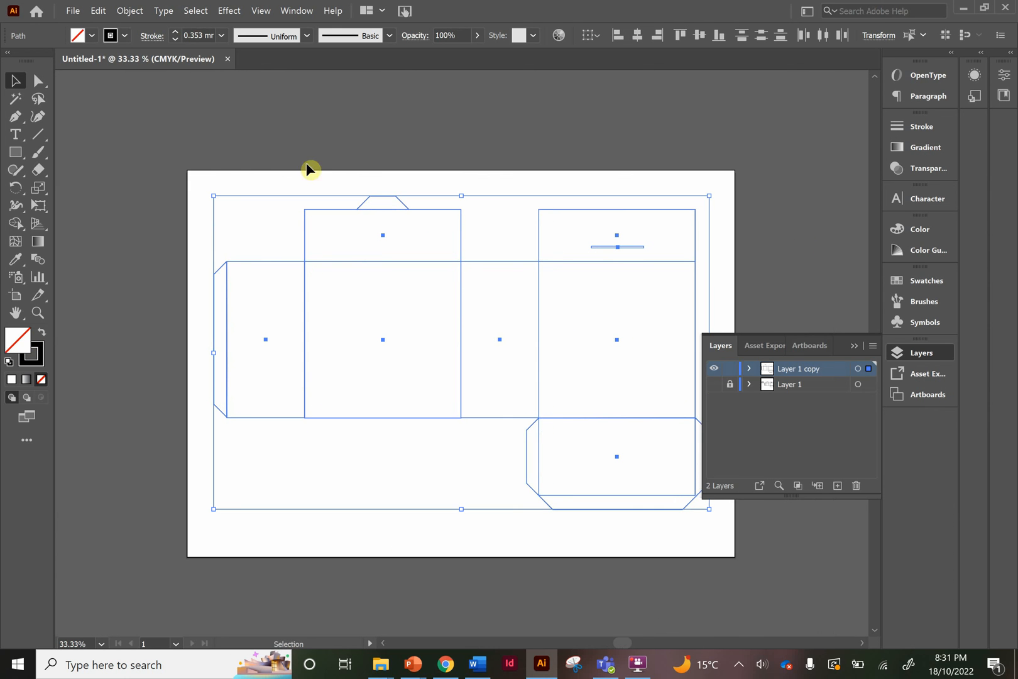
left_click(854, 346)
key("ctrl+a")
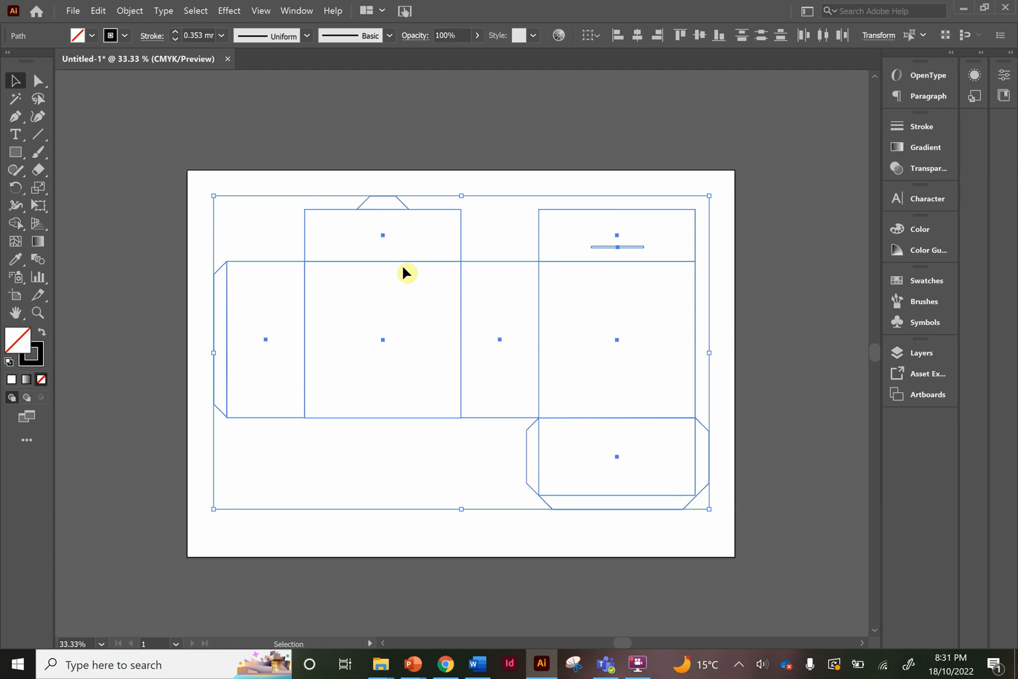
left_click(16, 228)
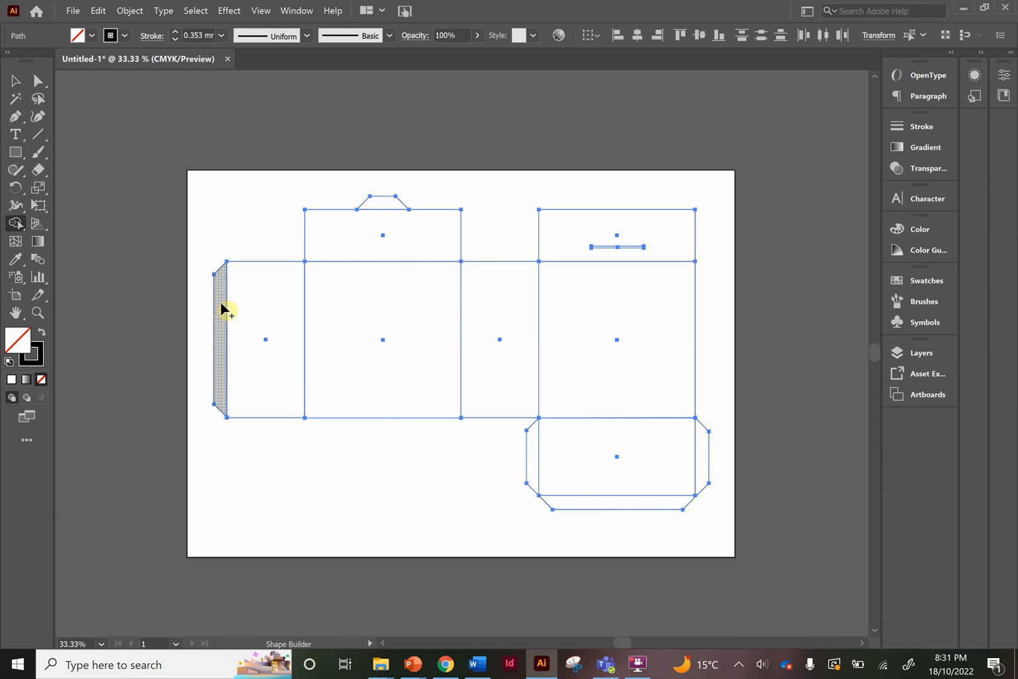
mouse_move(222, 305)
left_mouse_down()
mouse_move(288, 317)
mouse_move(325, 311)
left_mouse_up()
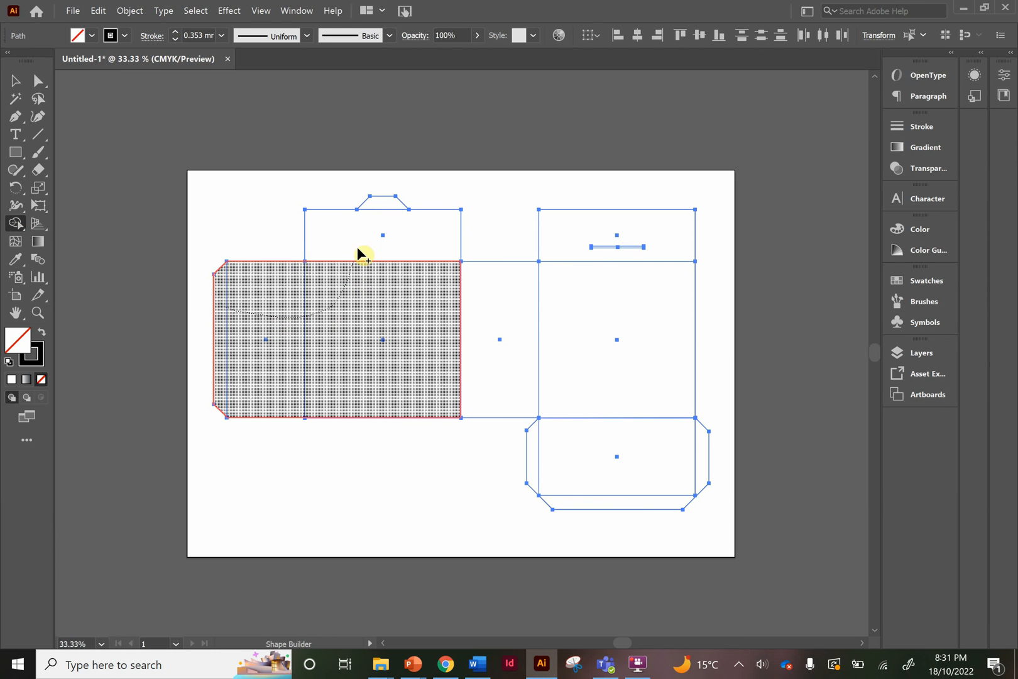
mouse_move(357, 247)
left_mouse_down()
mouse_move(383, 207)
mouse_move(434, 308)
mouse_move(471, 318)
mouse_move(536, 308)
mouse_move(572, 262)
mouse_move(592, 379)
mouse_move(539, 452)
left_mouse_up()
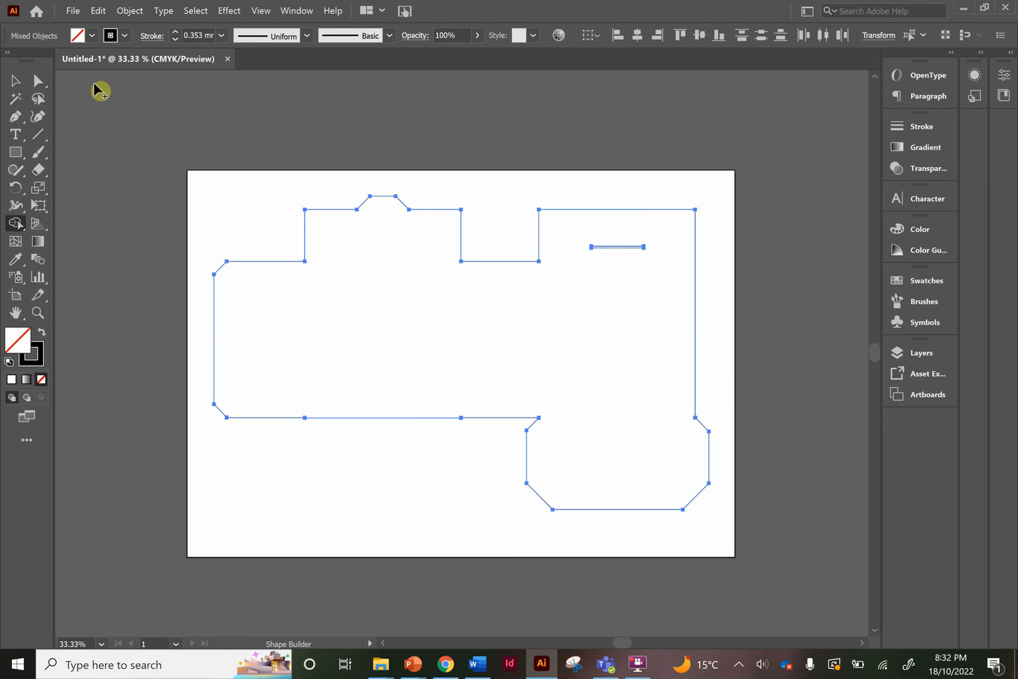
left_click(15, 80)
left_click(227, 198)
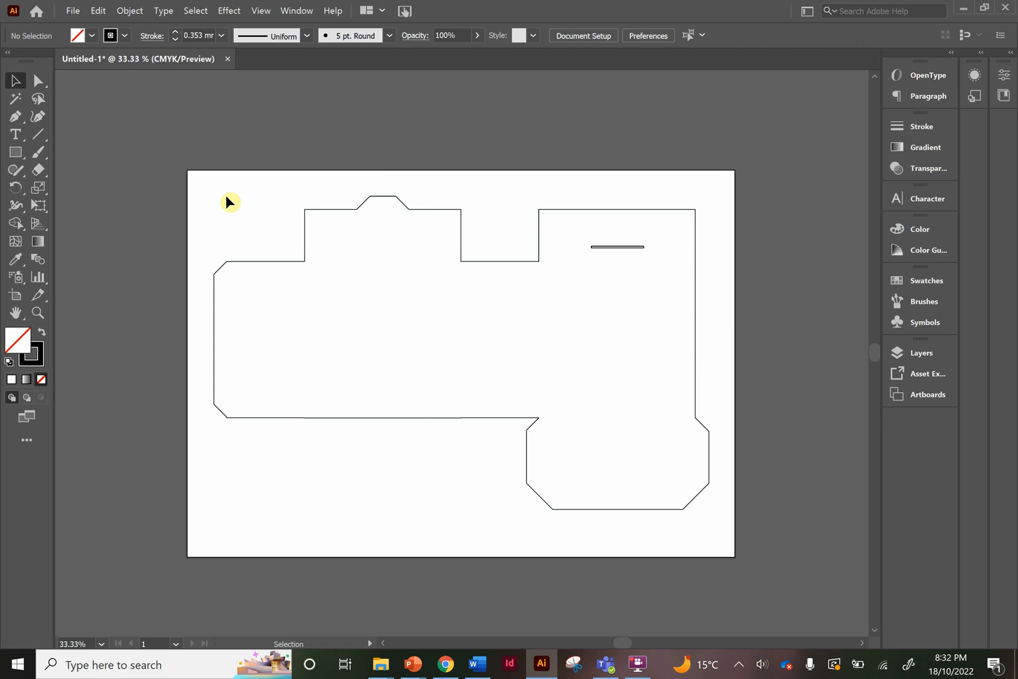
Compare the merged outline with the original panel net by temporarily showing Layer 1.
left_click(914, 356)
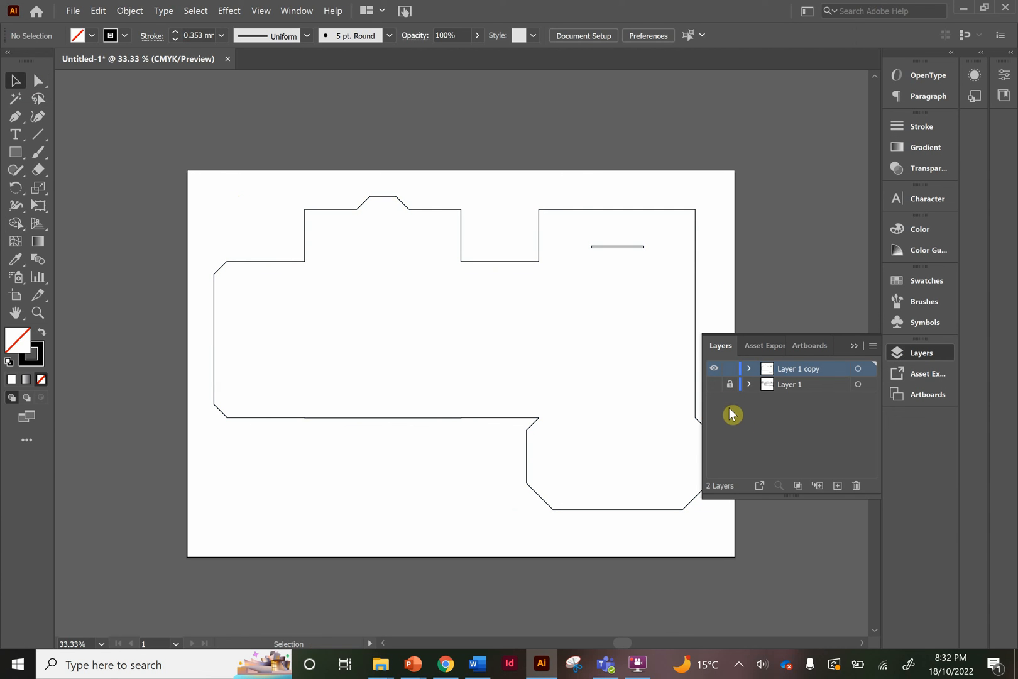
left_click(716, 389)
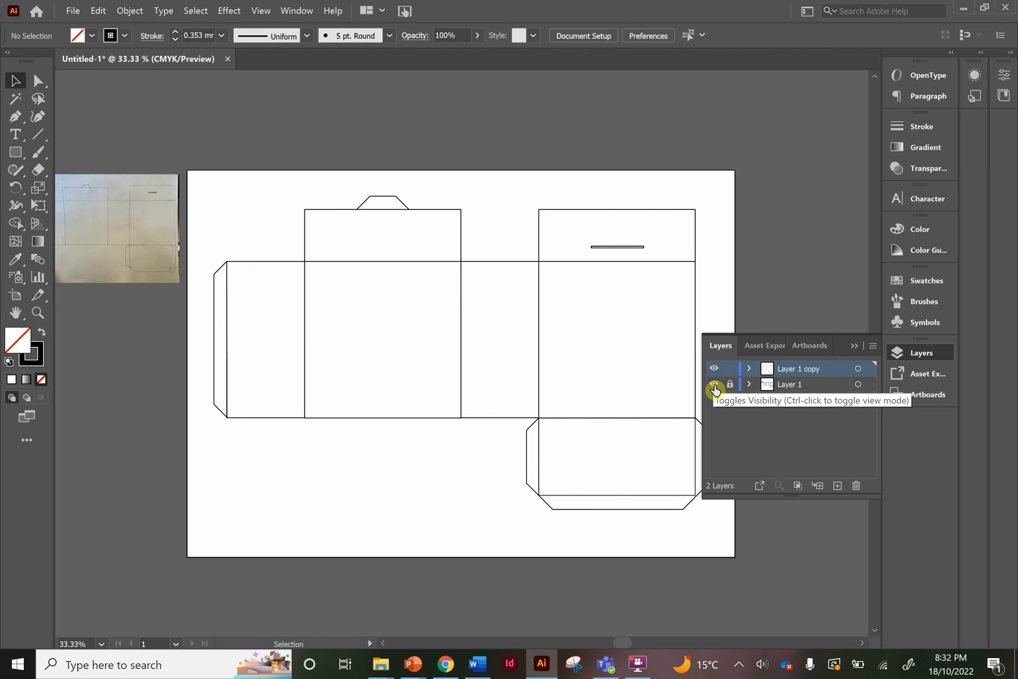
left_click(714, 385)
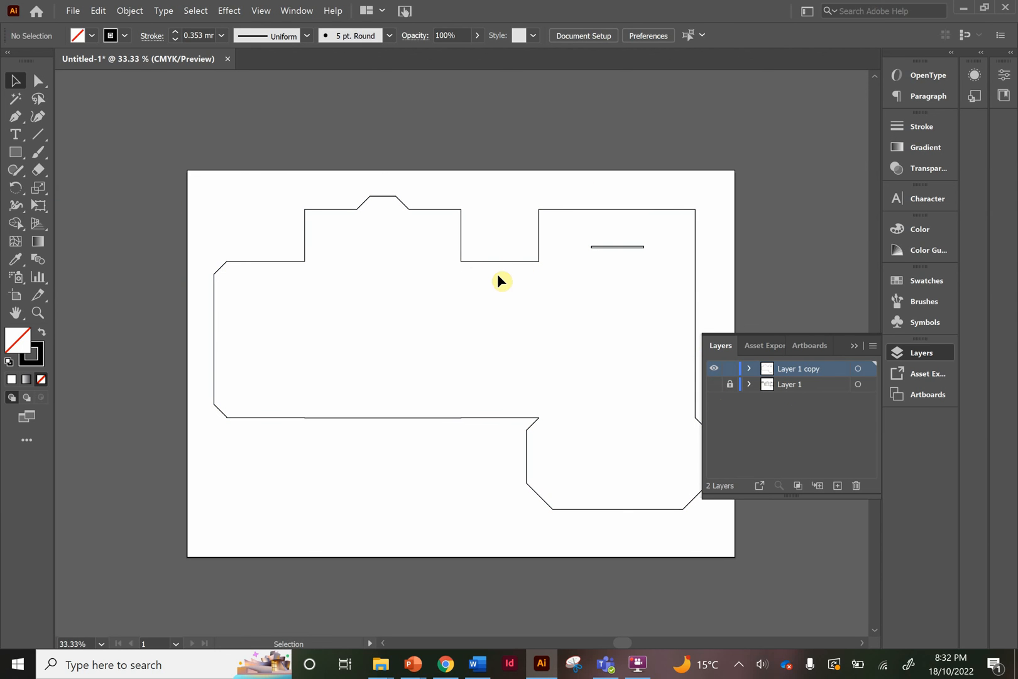
Fill the merged net outline with the salmon pink colour EF7878.
left_click(540, 240)
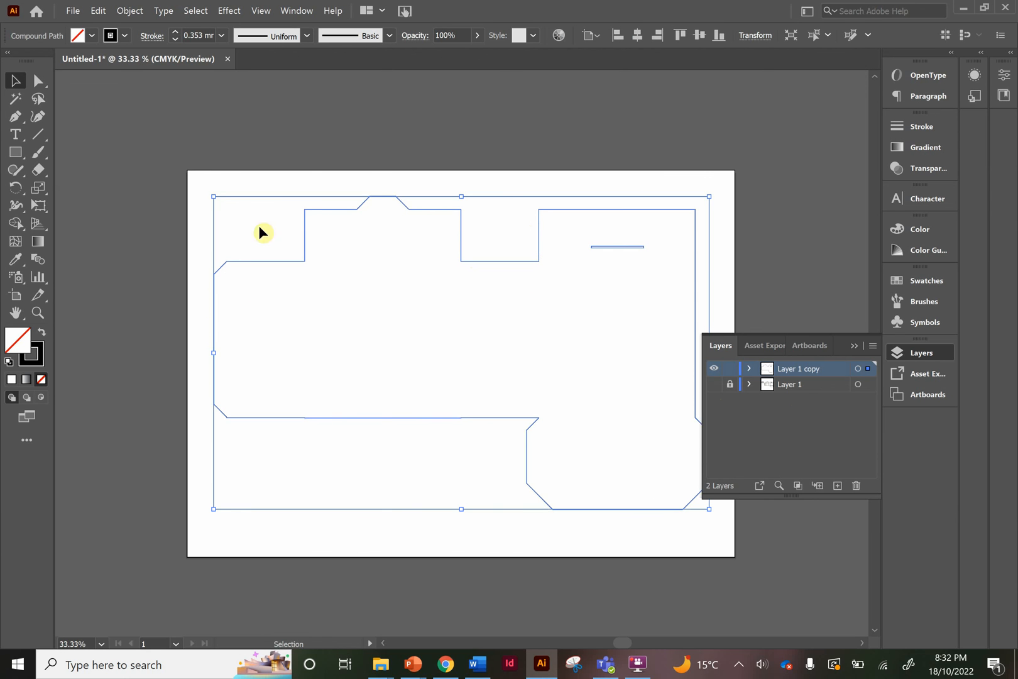
double_click(20, 345)
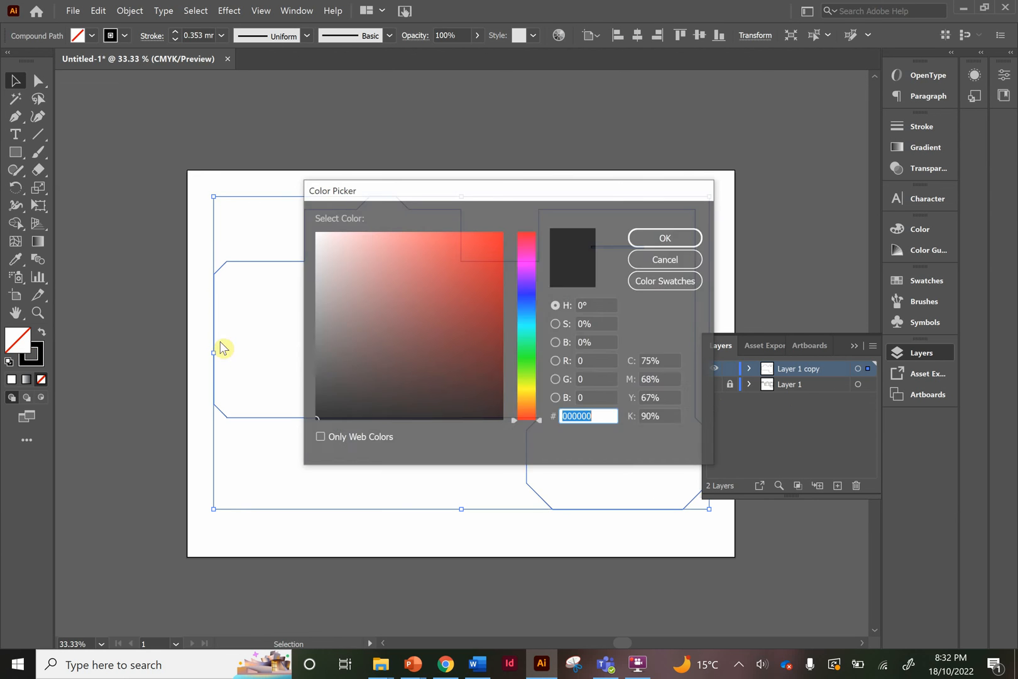
left_click(408, 243)
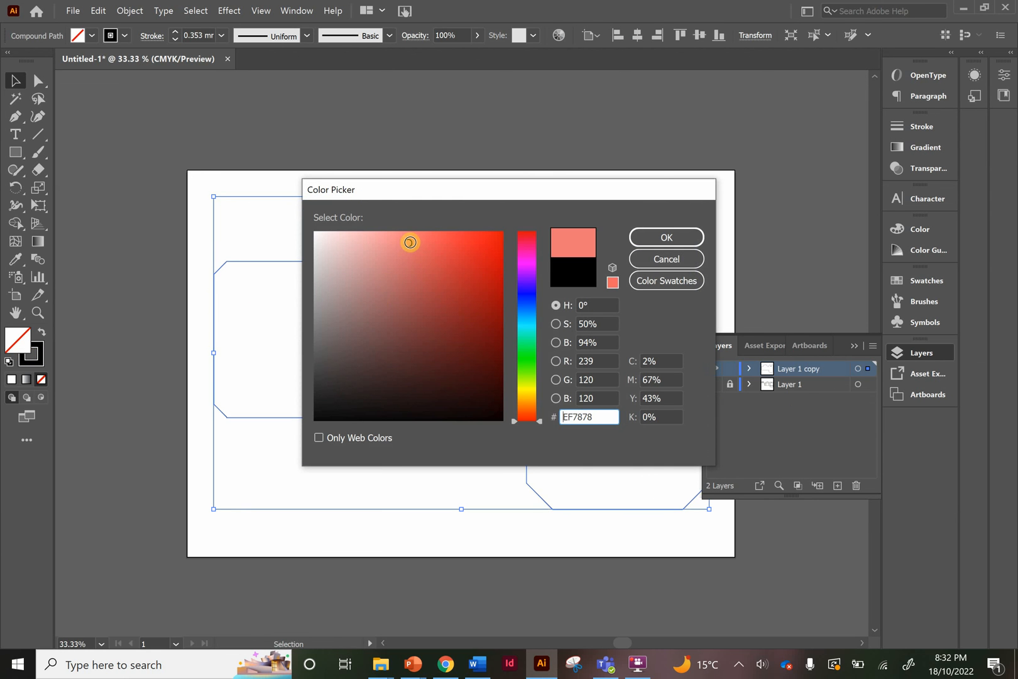
left_click(659, 239)
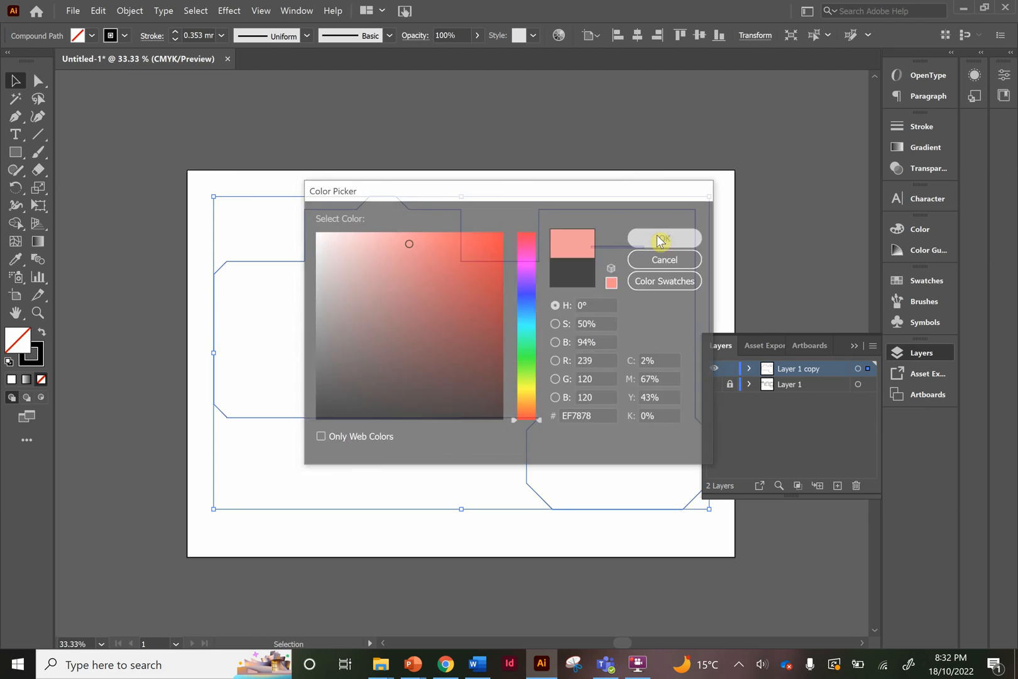
left_click(583, 148)
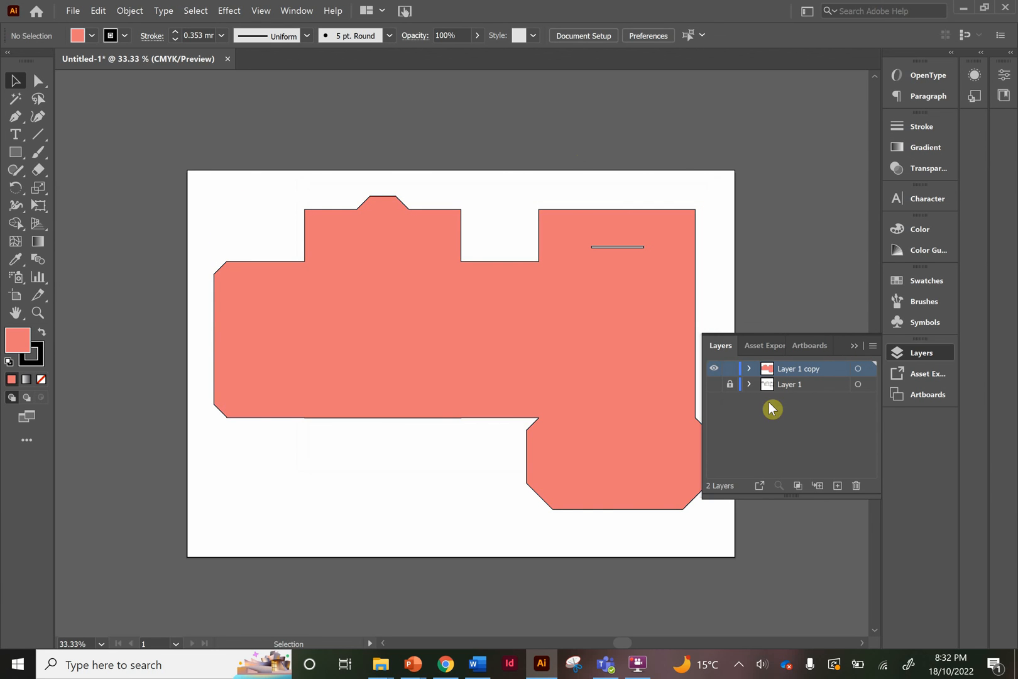
Show Layer 1 and move it above Layer 1 copy so its fold lines lie over the filled net.
left_click(715, 385)
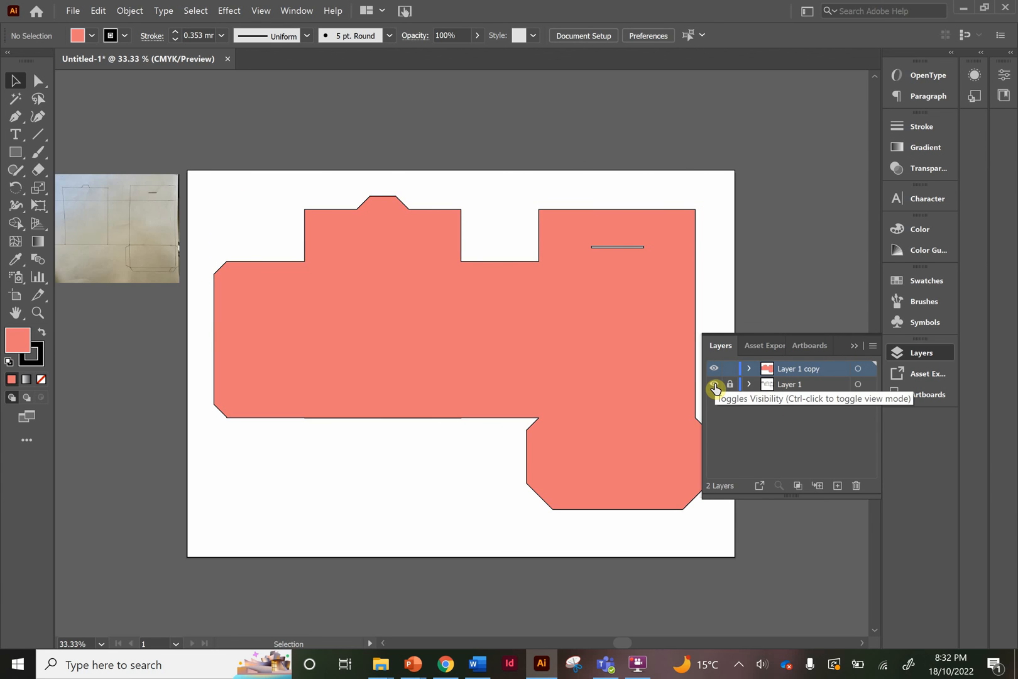
left_click(715, 385)
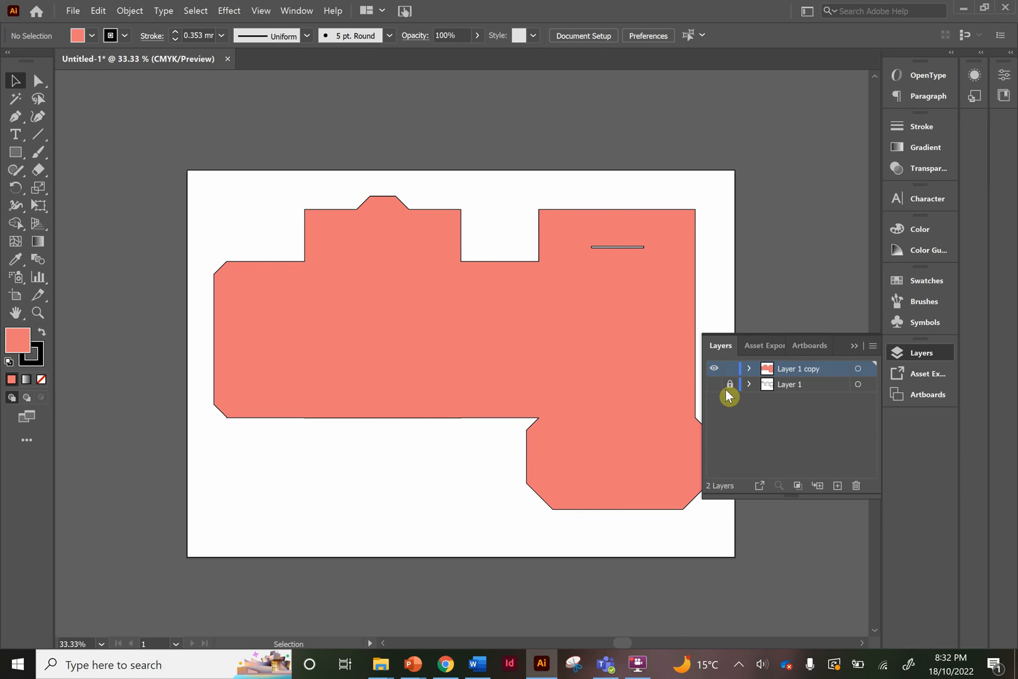
left_click(714, 384)
left_click_drag(797, 384, 793, 369)
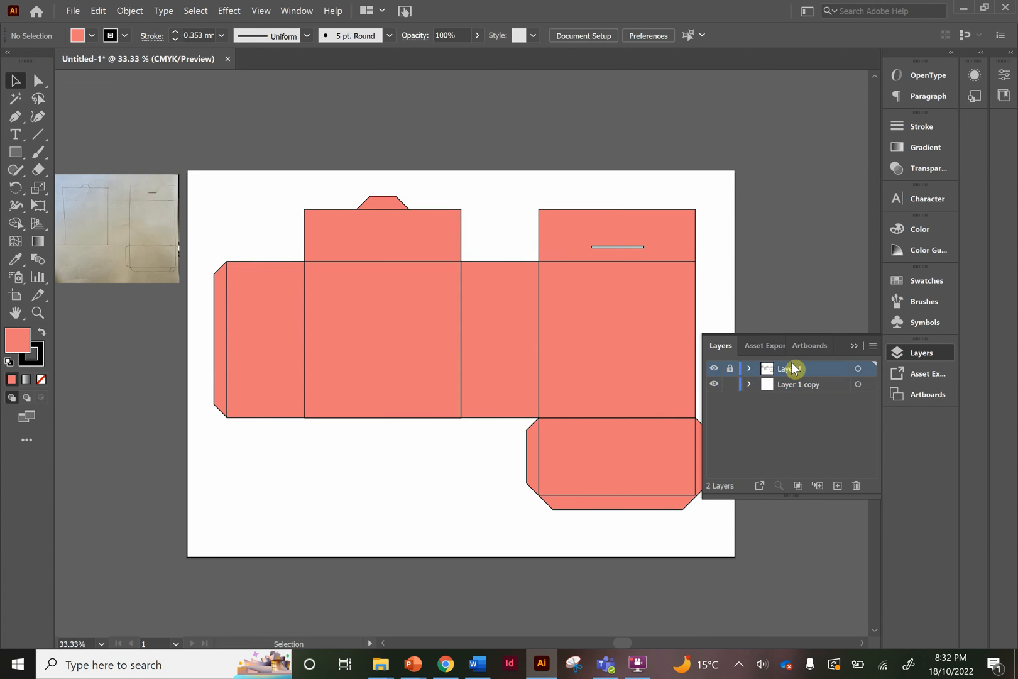
Compare the filled net with and without its fold lines by toggling the visibility of Layer 1.
left_click(714, 370)
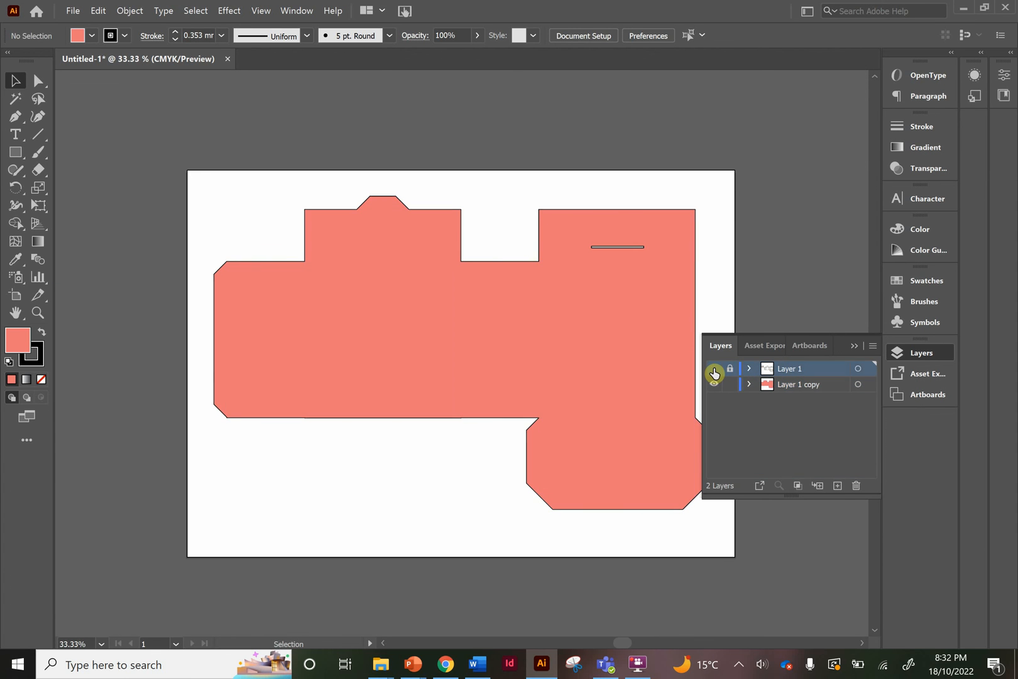
left_click(714, 370)
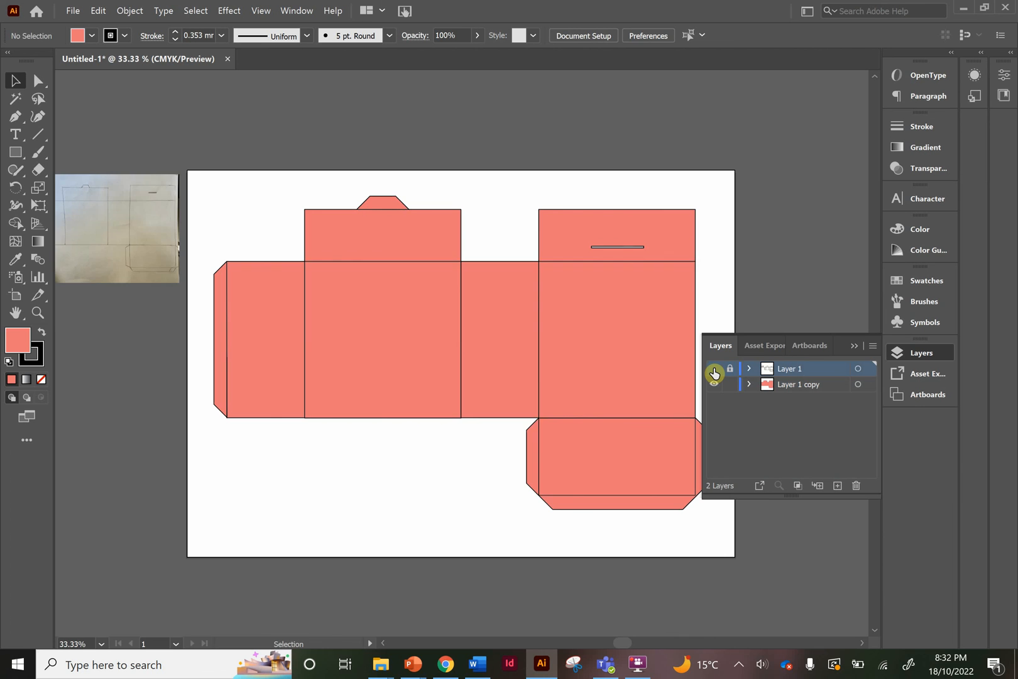
left_click(714, 371)
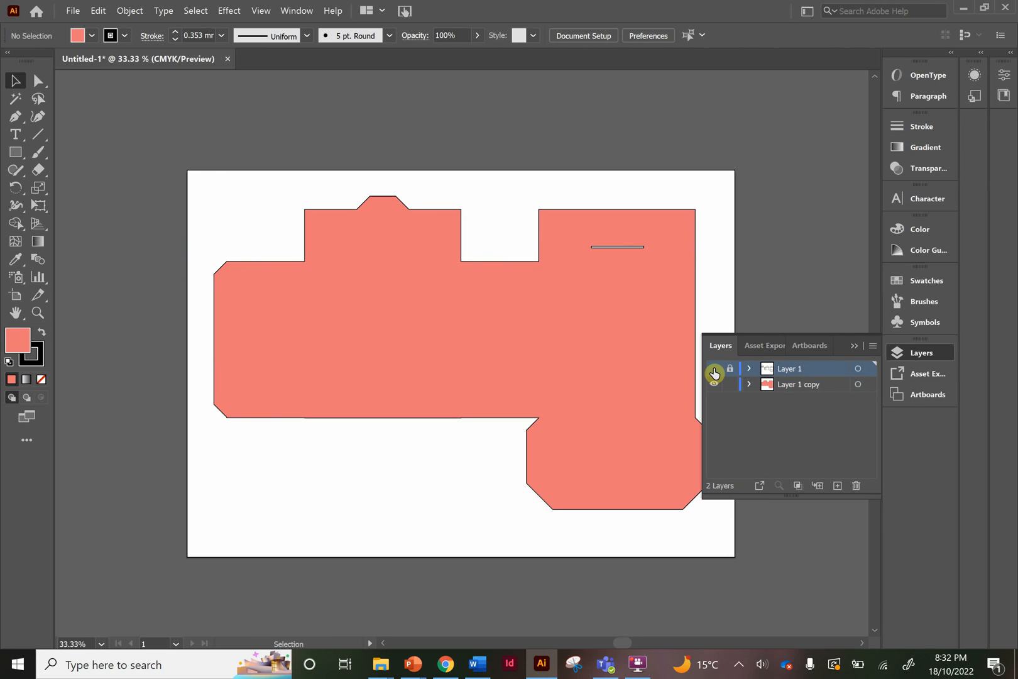
left_click(714, 371)
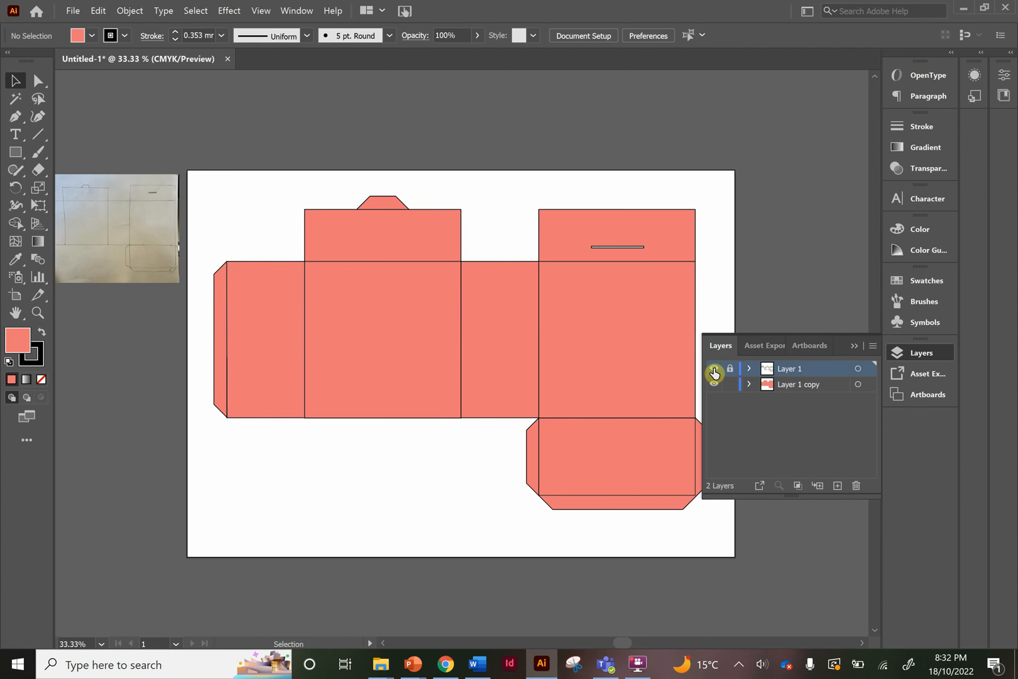
left_click(714, 371)
left_click(714, 371)
key("ctrl")
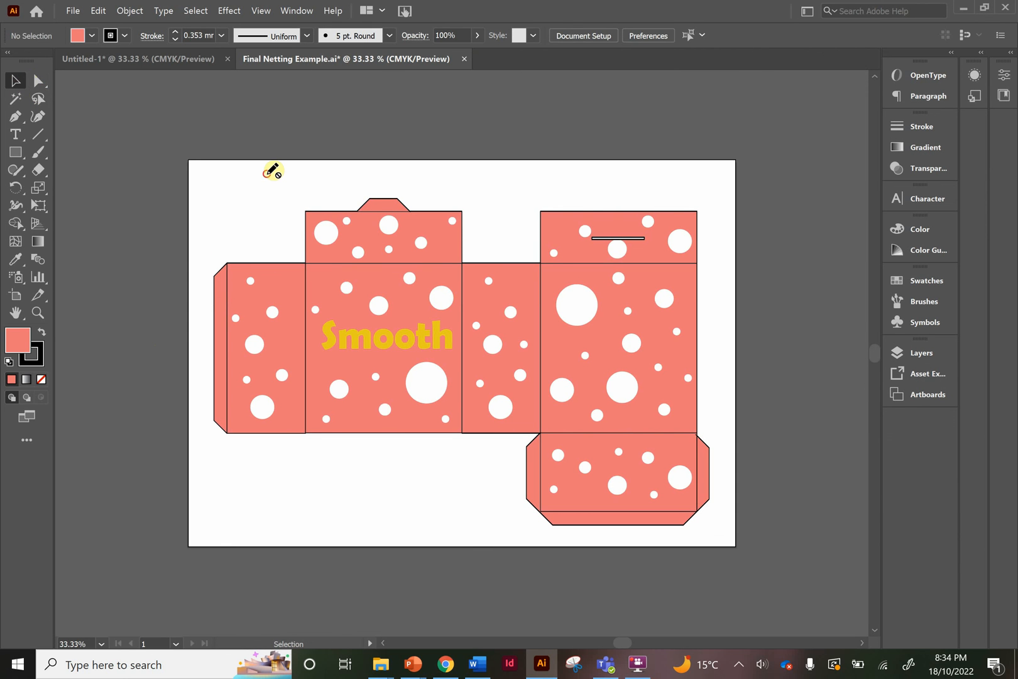
Examine the layers of Final Netting Example.ai by toggling the visibility of the designs layer and Layer 1.
key("ctrl+equal")
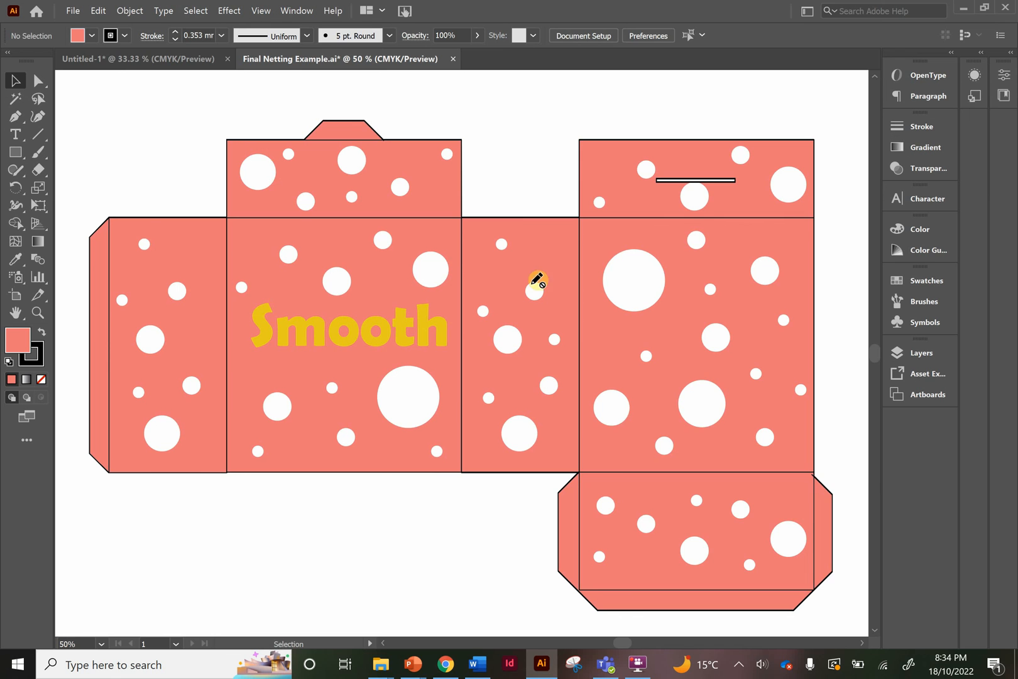
left_click(921, 356)
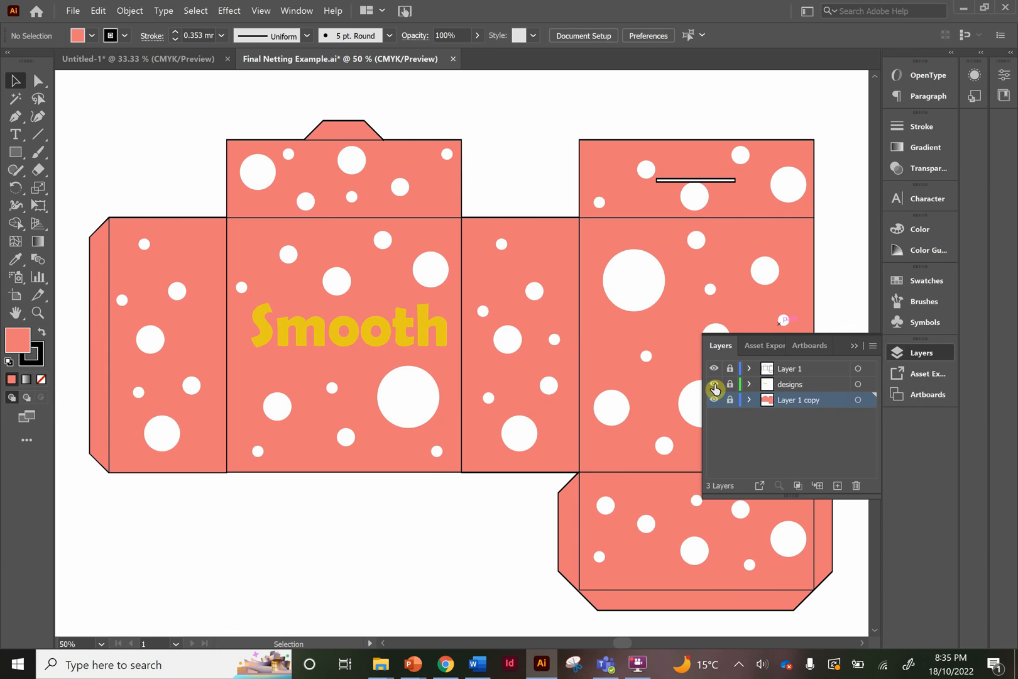
left_click(714, 384)
left_click(714, 385)
left_click(715, 369)
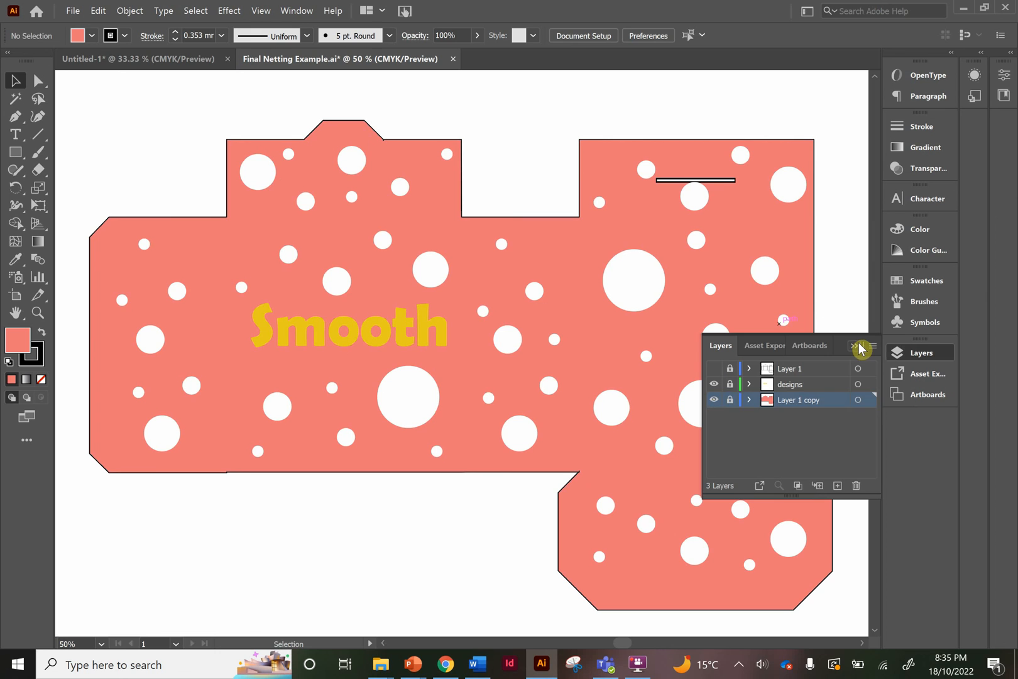
left_click(807, 373)
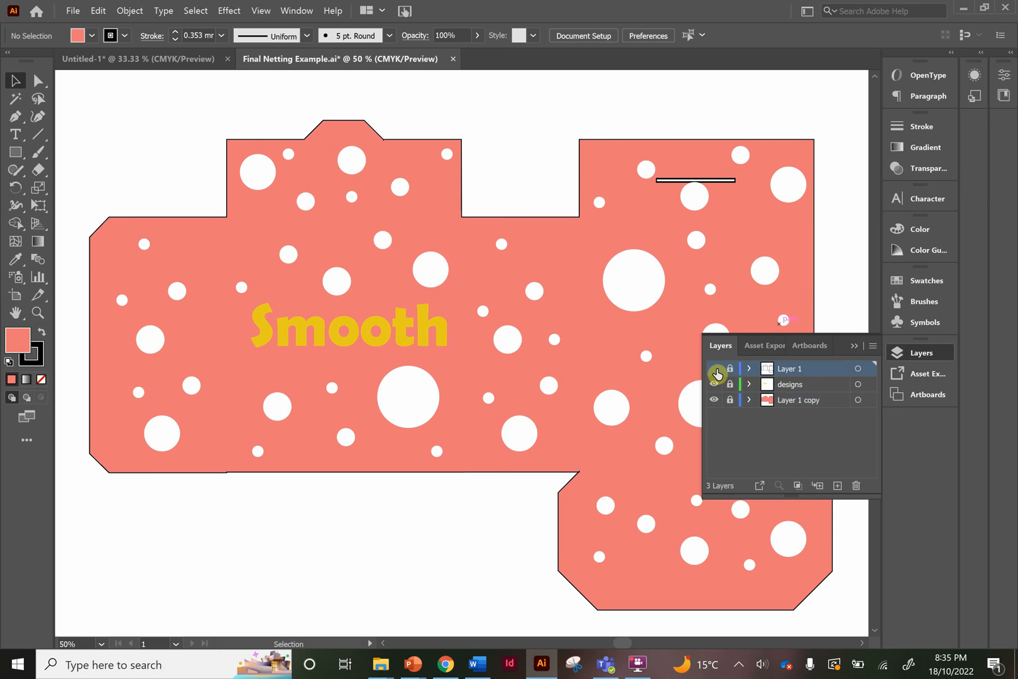
left_click(714, 369)
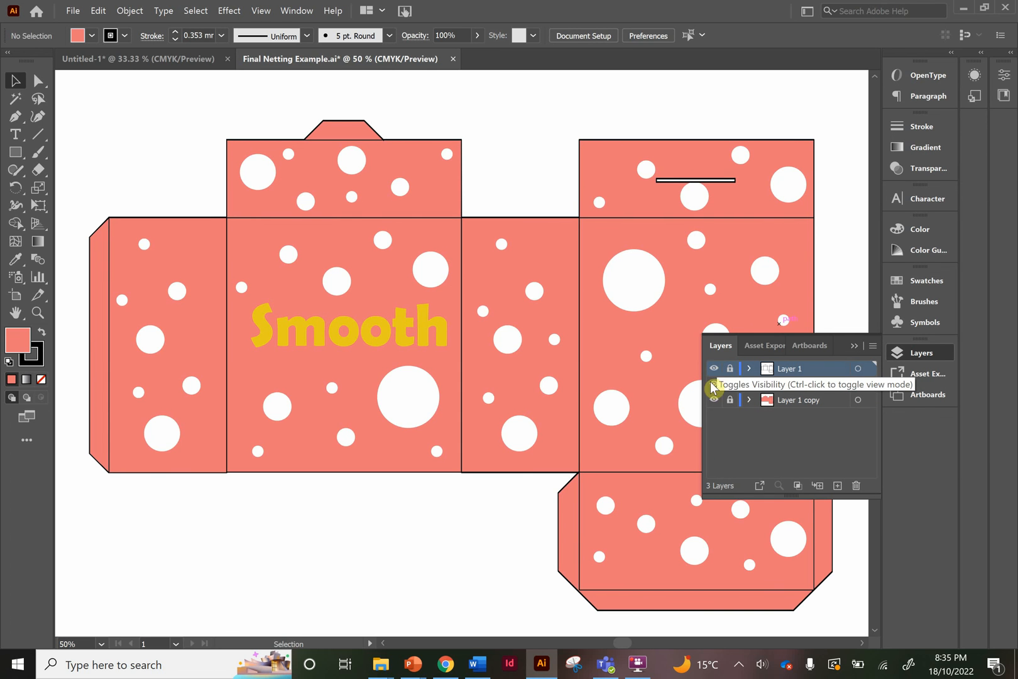